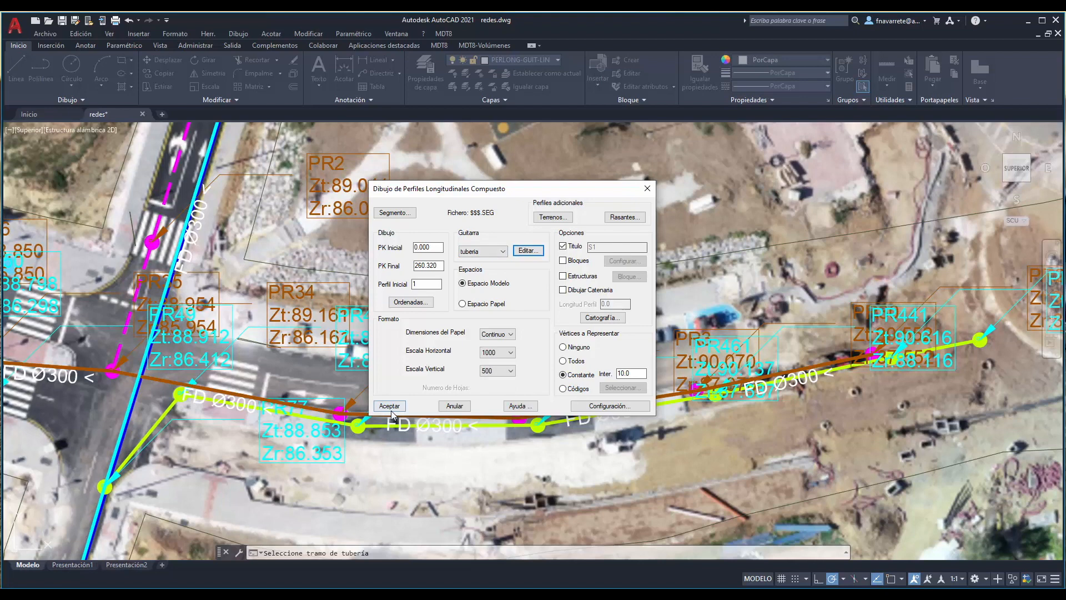
- Draw the selected pipe run's composite longitudinal profile at horizontal scale 1000 and vertical scale 500, using the automatic origin
{"action": "left_click", "coordinate": [391, 409]}
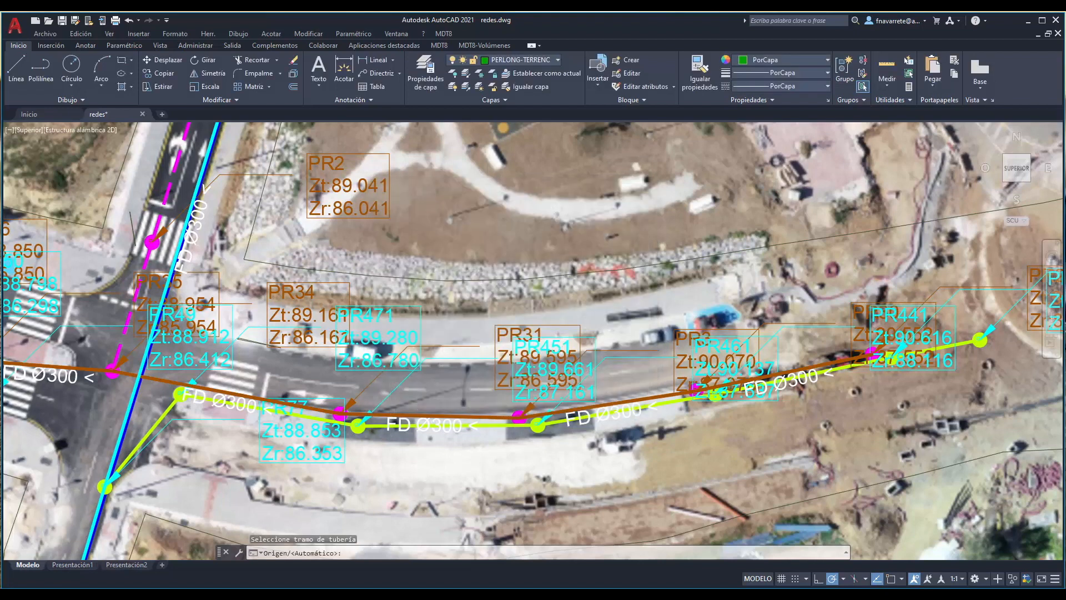
{"action": "left_click", "coordinate": [616, 369]}
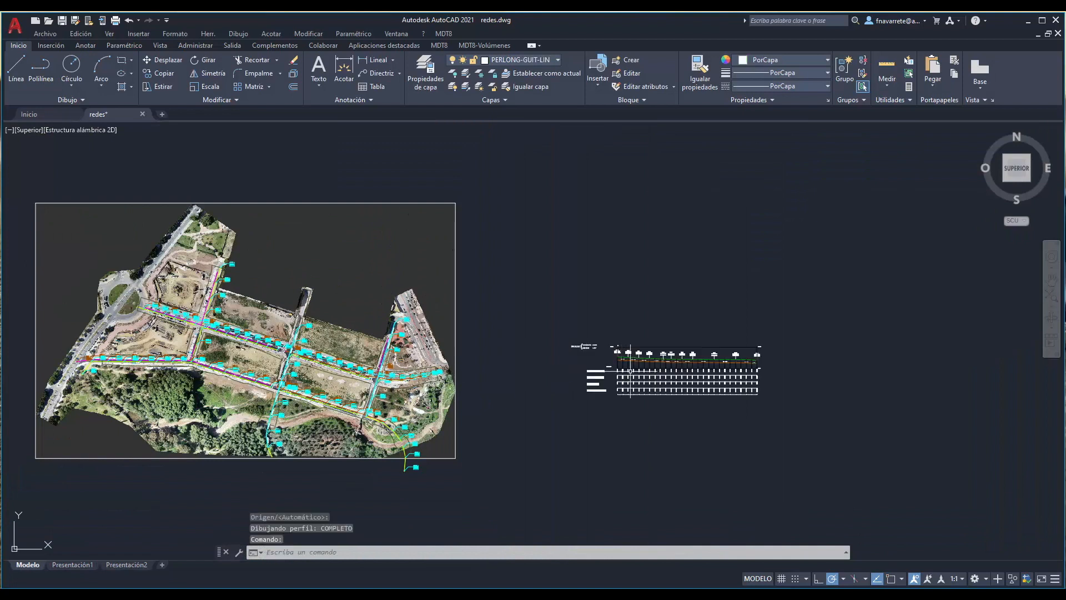
{"action": "middle_click_drag", "start_coordinate": [699, 370], "coordinate": [504, 356]}
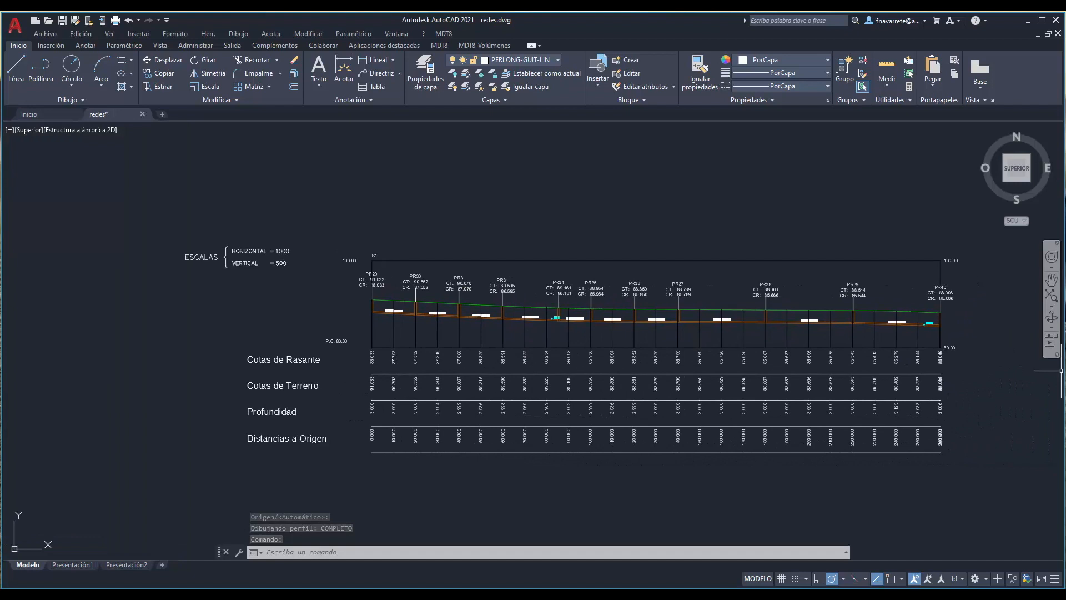
{"action": "scroll", "coordinate": [554, 312], "scroll_direction": "up", "scroll_amount": 6}
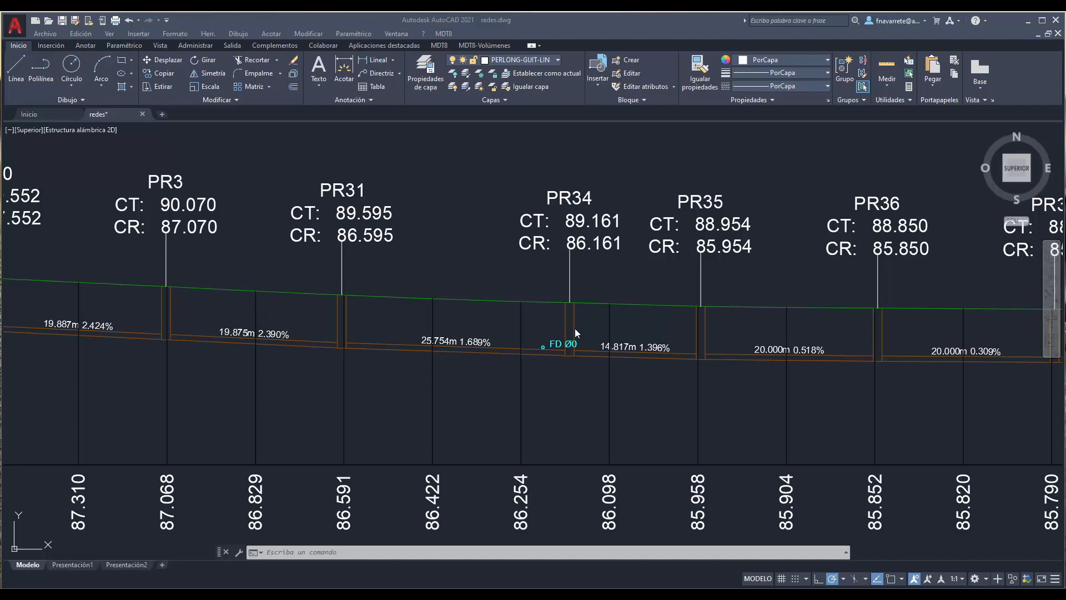
- Edit node PR34 of the pipe run in the elevation drawing, setting its depth to 3.5 m
{"action": "left_click", "coordinate": [443, 35]}
{"action": "mouse_move", "coordinate": [507, 263]}
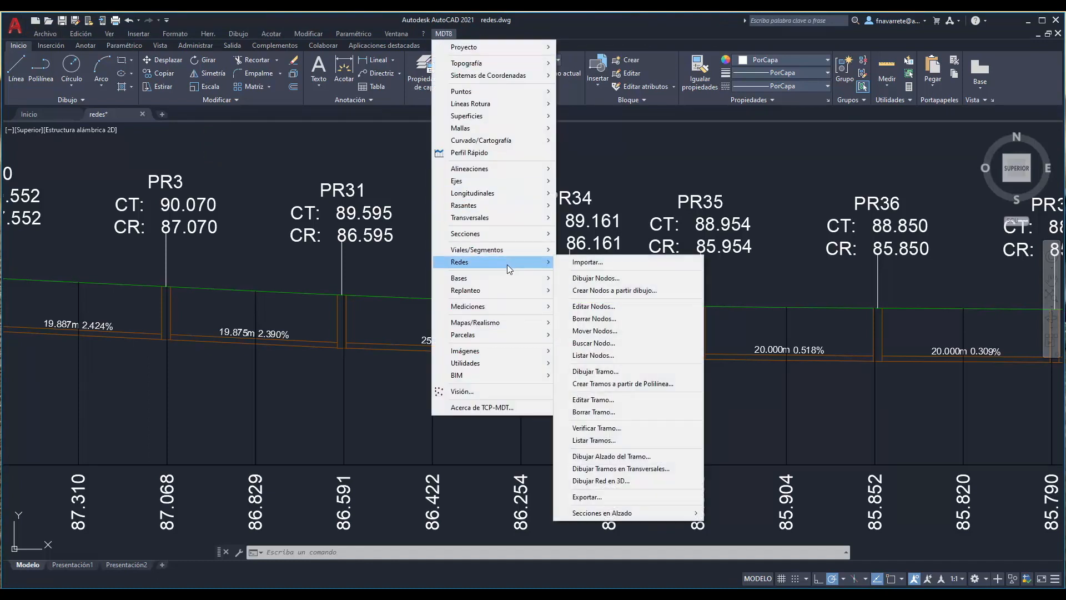
{"action": "left_click", "coordinate": [606, 308]}
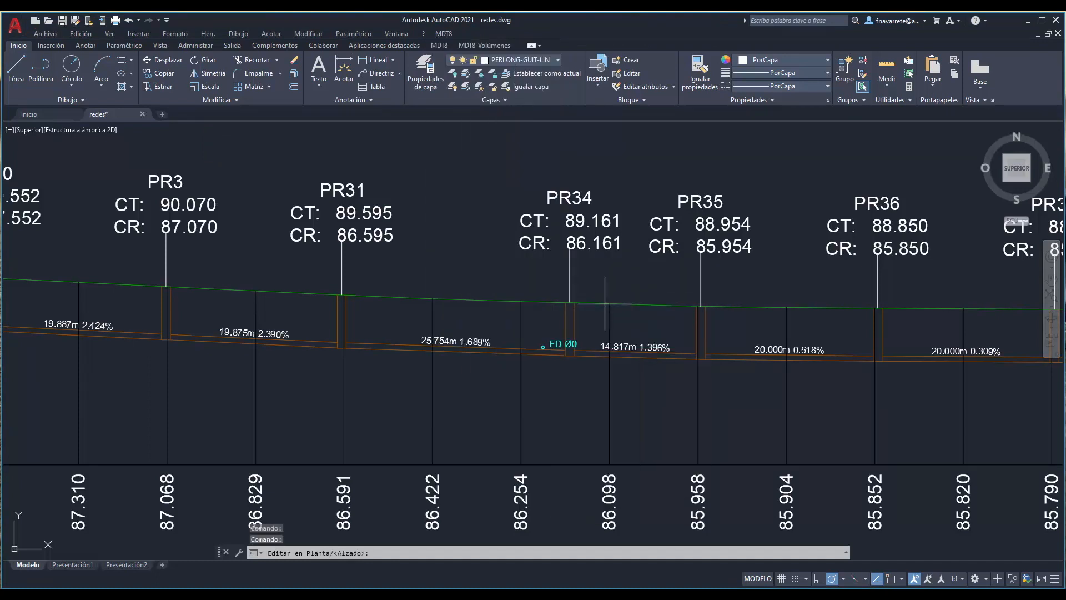
{"action": "type", "text": "a"}
{"action": "key", "text": "Return"}
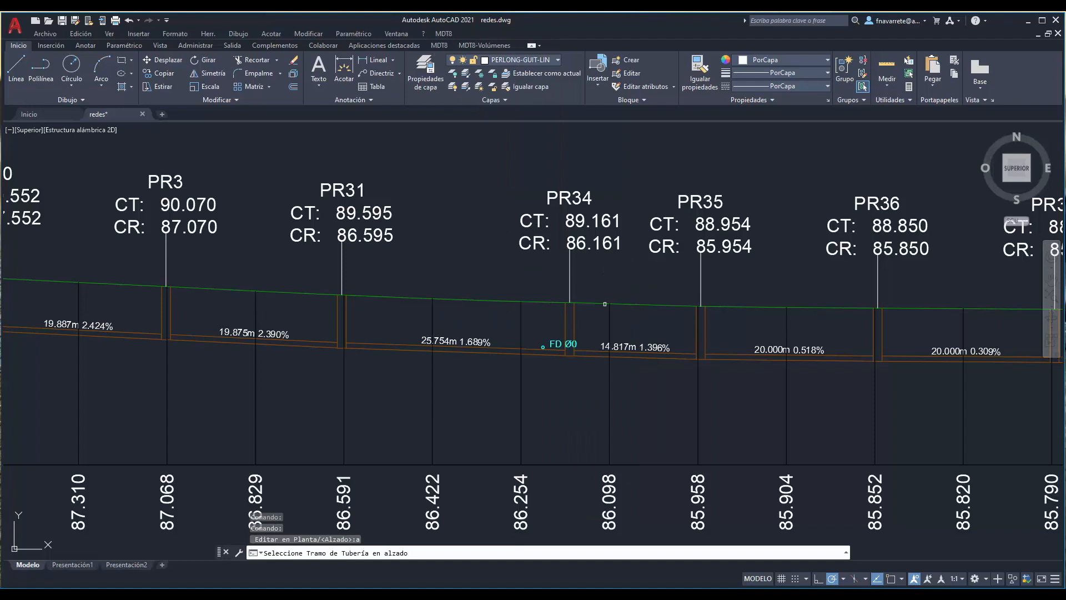
{"action": "left_click", "coordinate": [596, 348]}
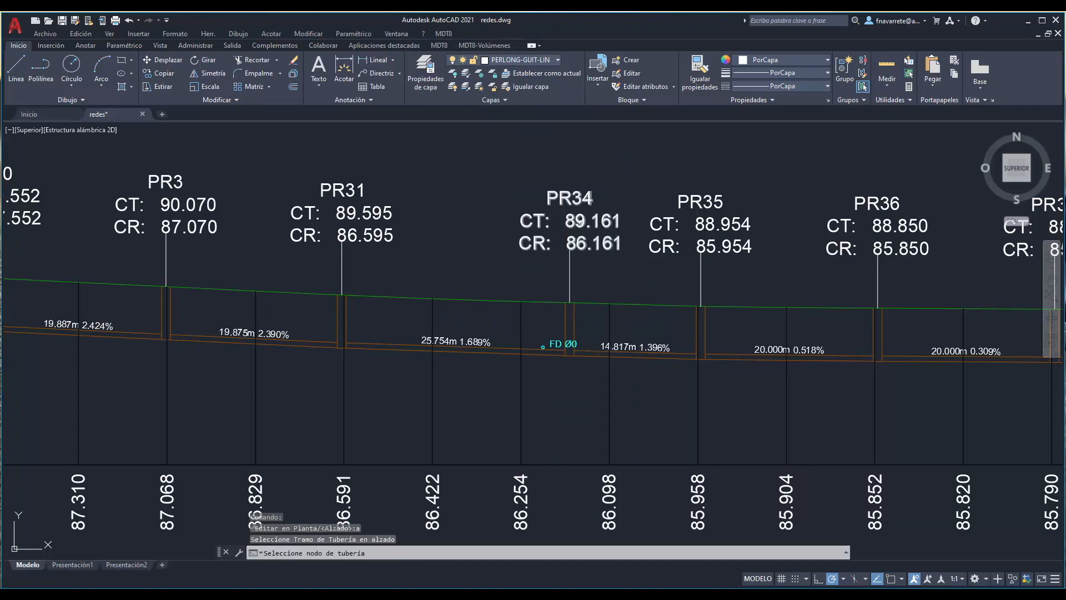
{"action": "left_click", "coordinate": [579, 221]}
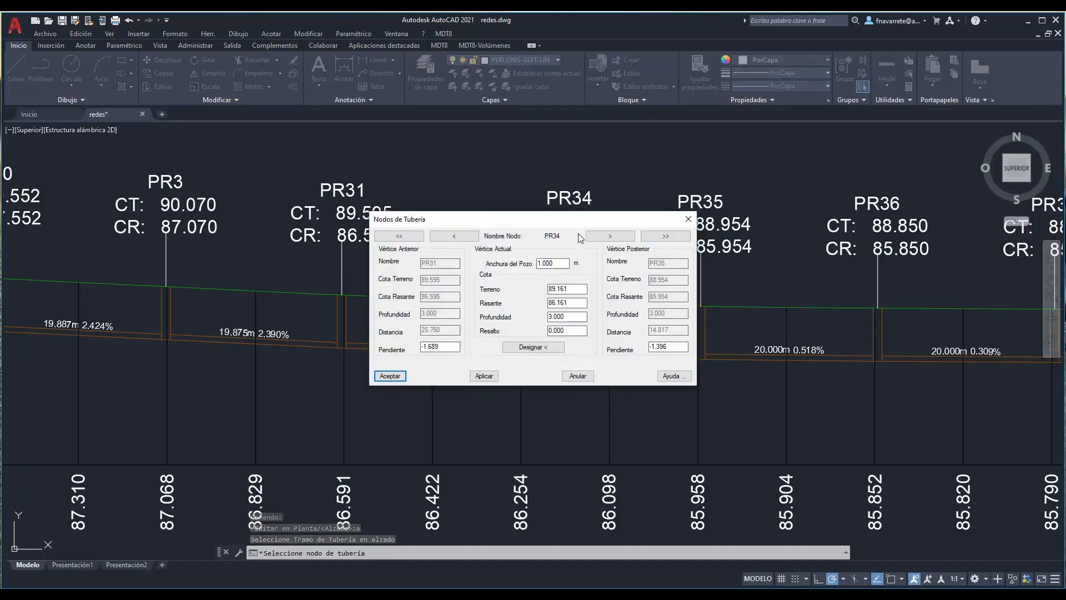
{"action": "left_click_drag", "start_coordinate": [575, 316], "coordinate": [536, 317]}
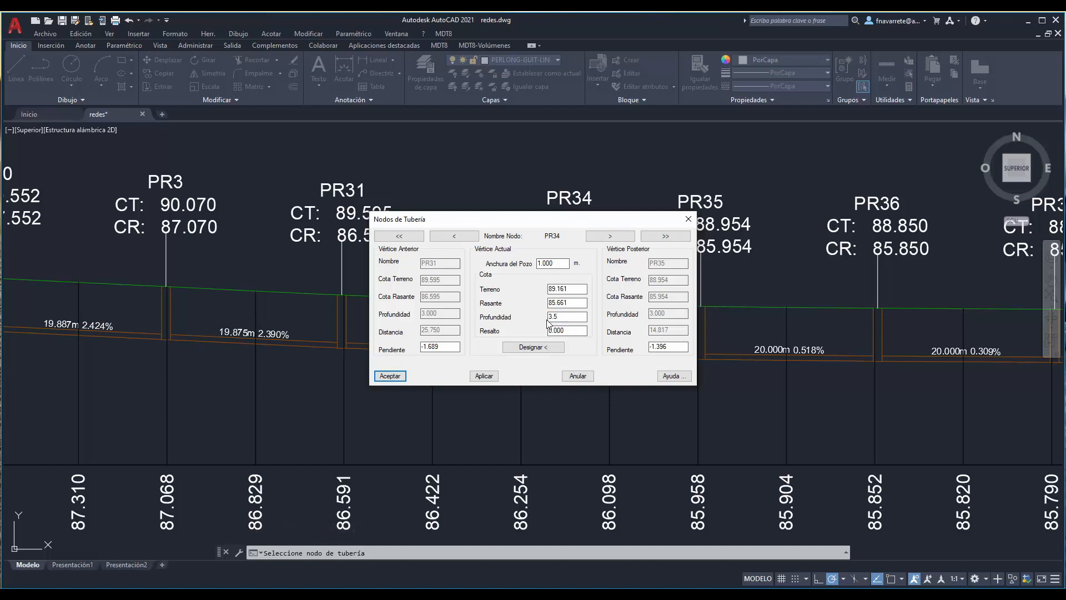
{"action": "left_click", "coordinate": [483, 376]}
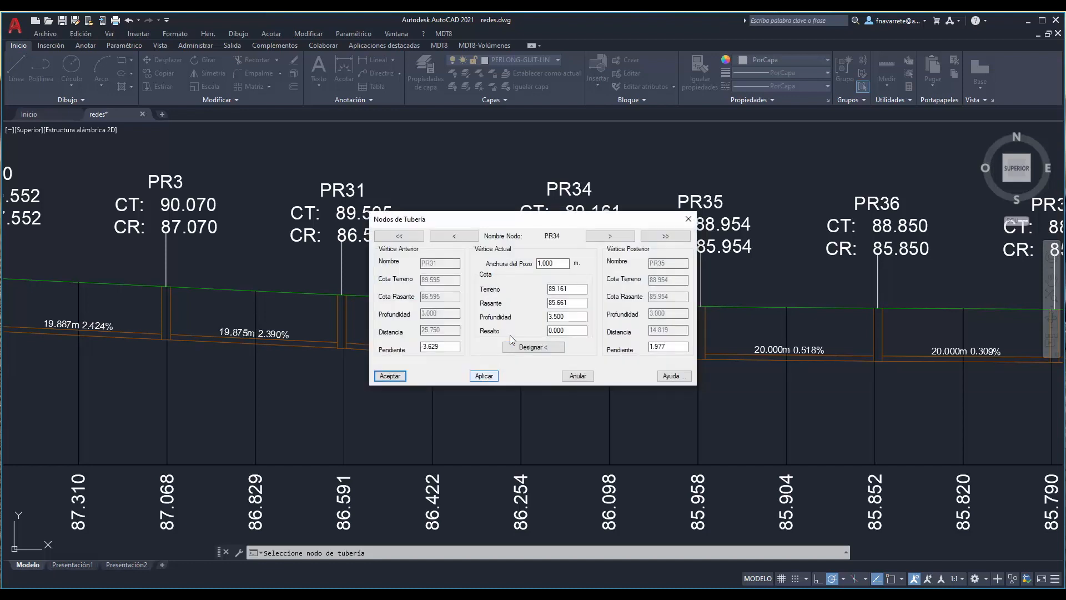
{"action": "left_click_drag", "start_coordinate": [537, 224], "coordinate": [549, 371]}
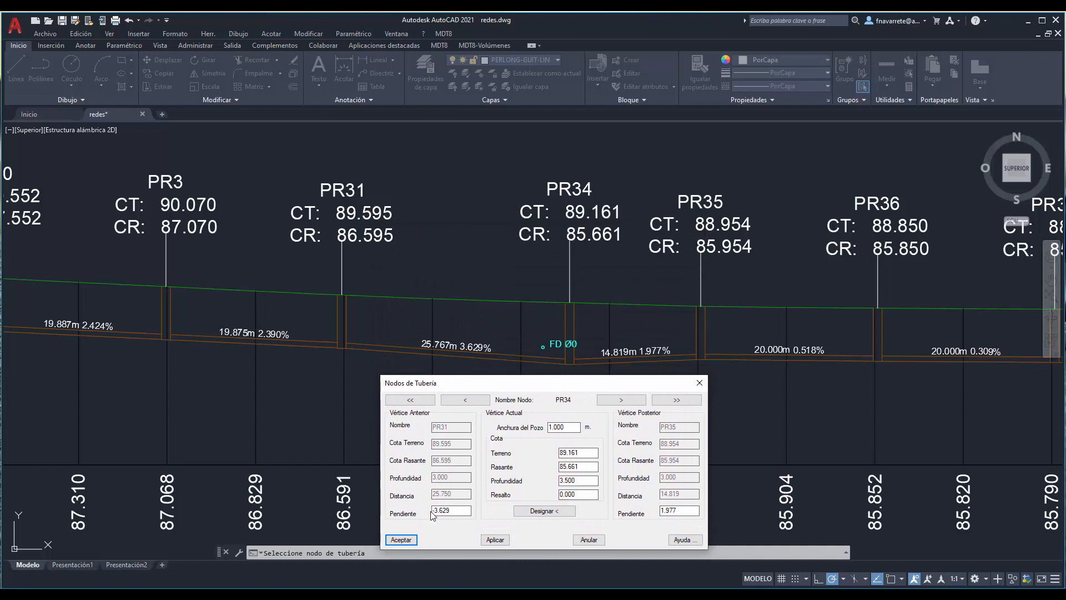
{"action": "left_click", "coordinate": [413, 537]}
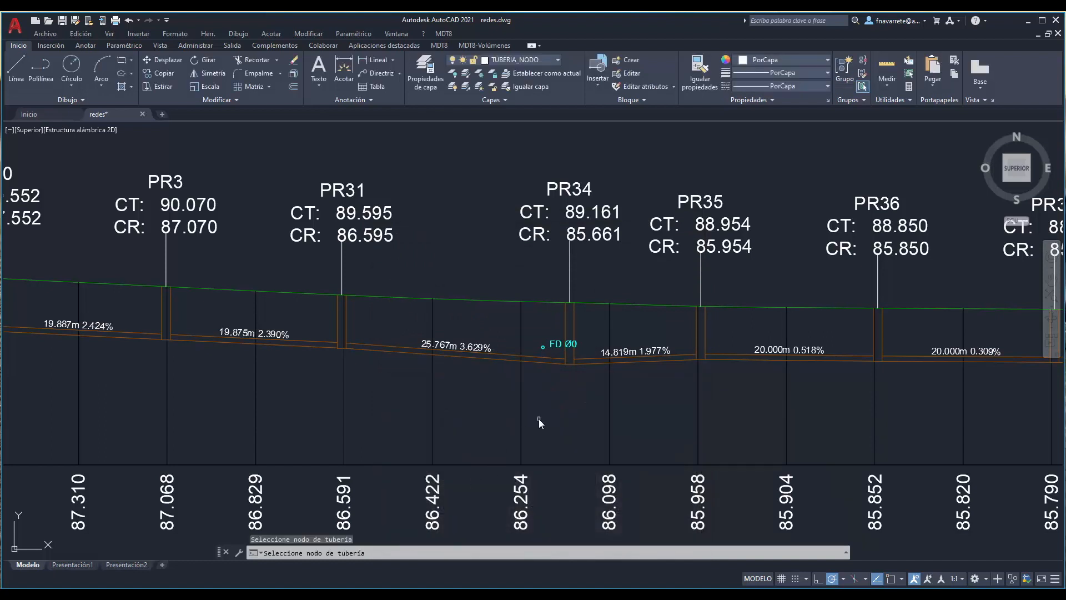
{"action": "key", "text": "Escape"}
- Locate node PR34 of the SANEAMIENTO network in the plan with a zoom margin of 5
{"action": "left_click", "coordinate": [444, 34]}
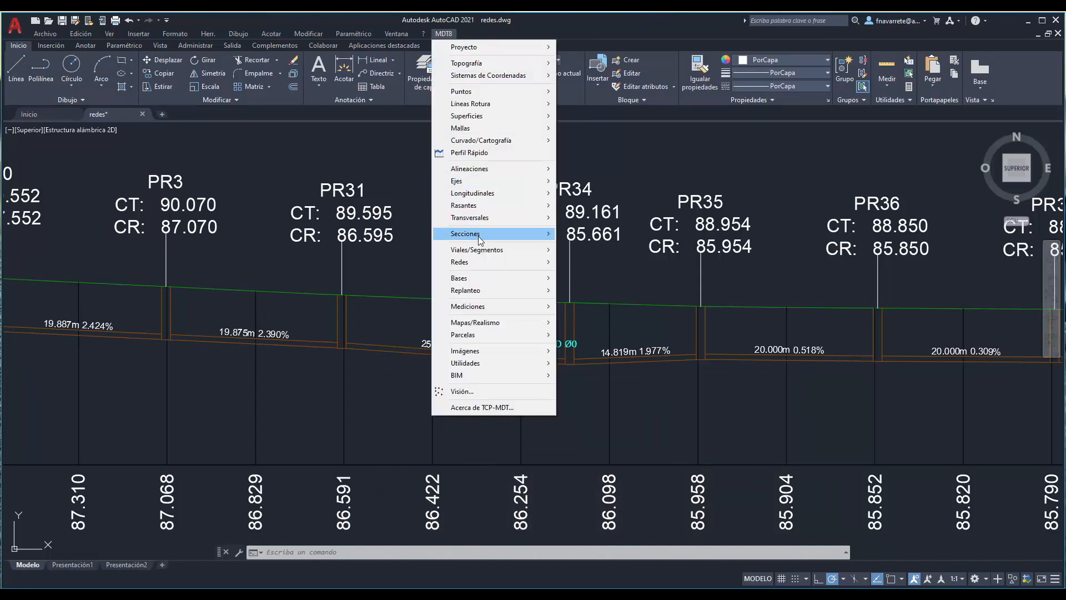
{"action": "mouse_move", "coordinate": [483, 265]}
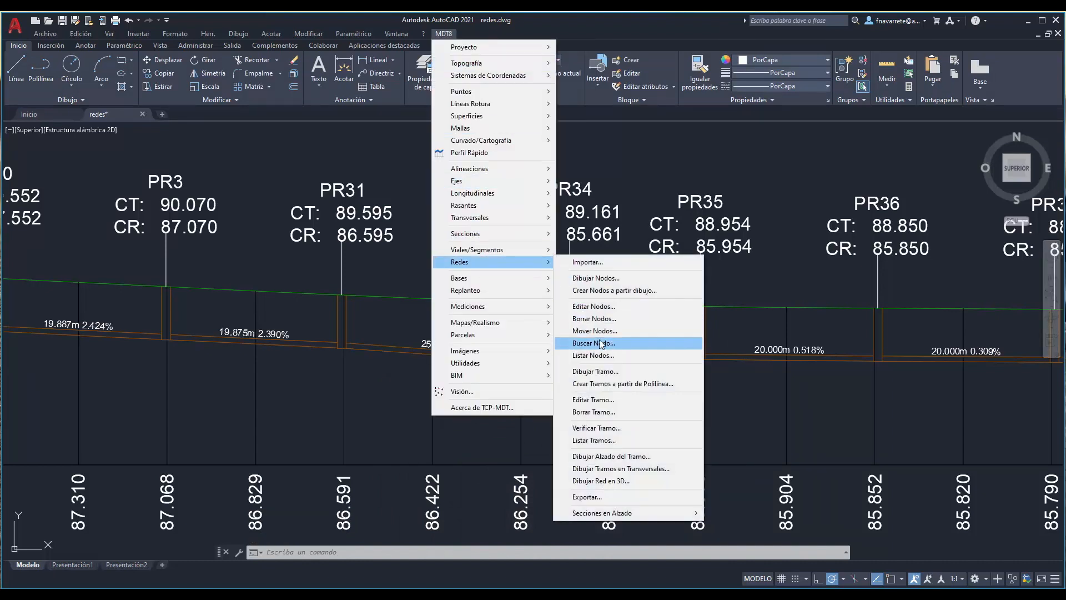
{"action": "left_click", "coordinate": [597, 343]}
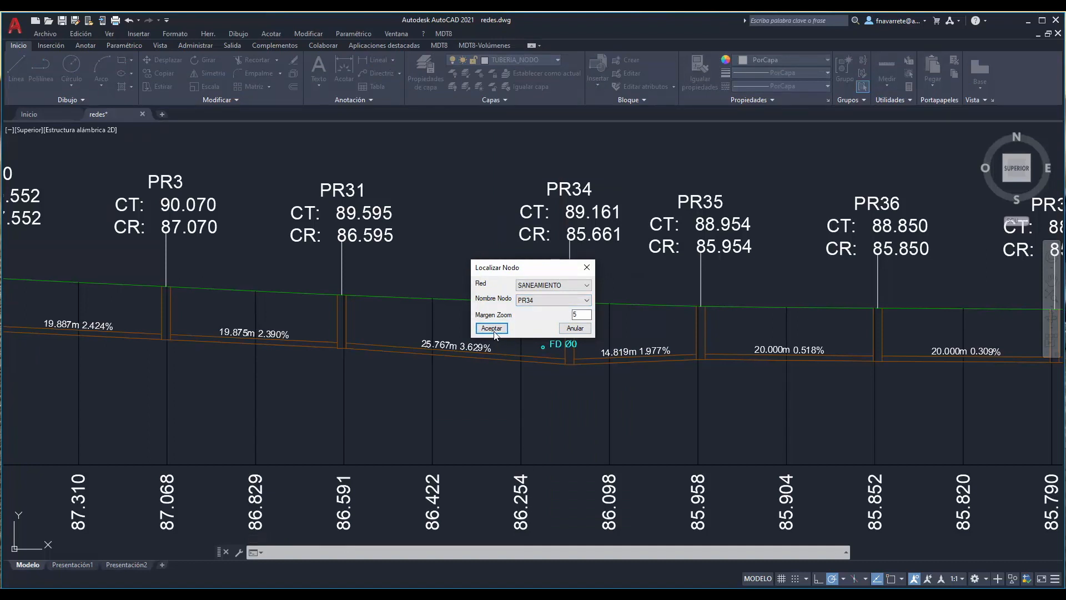
{"action": "left_click", "coordinate": [492, 328]}
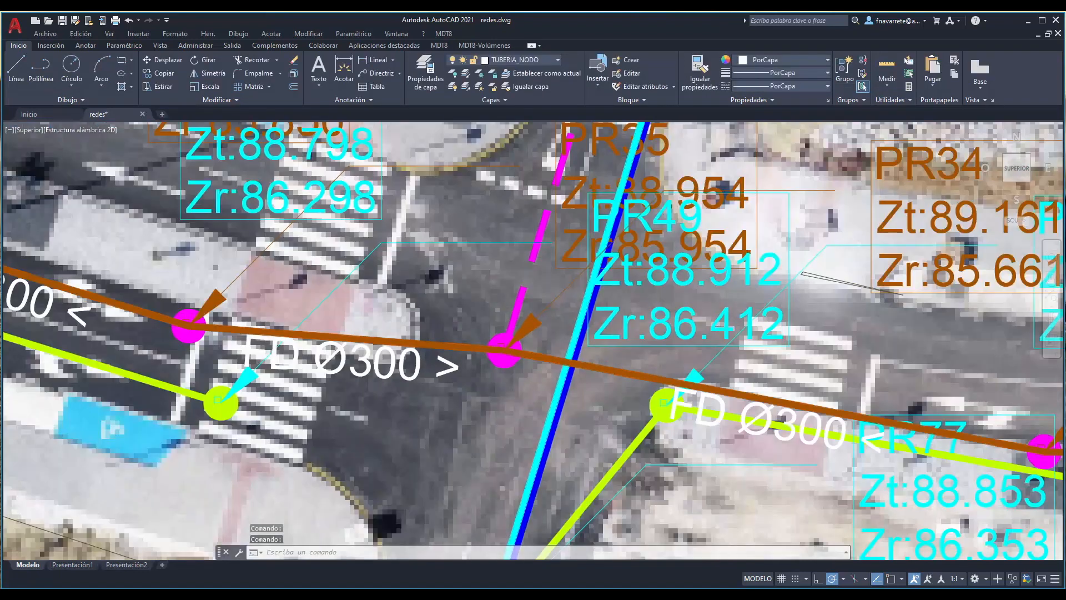
{"action": "scroll", "coordinate": [500, 349], "scroll_direction": "down", "scroll_amount": 1}
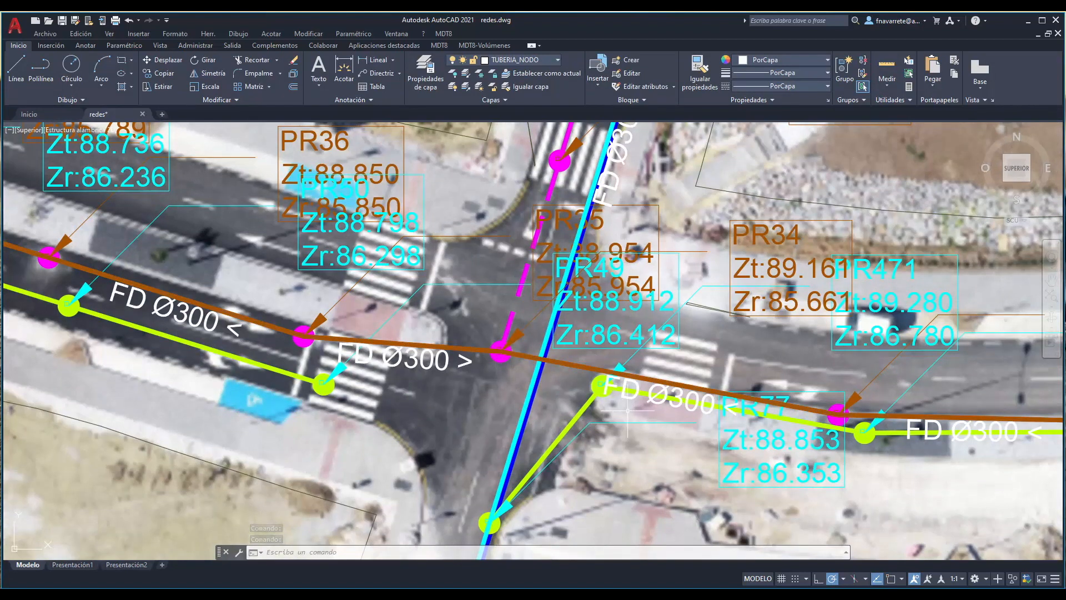
- Draw the cross-section profiles from cortes.TRA in model space at scale 500, arranged in 6 rows and 4 columns
{"action": "type", "text": "z"}
{"action": "key", "text": "Return"}
{"action": "type", "text": "e"}
{"action": "key", "text": "Return"}
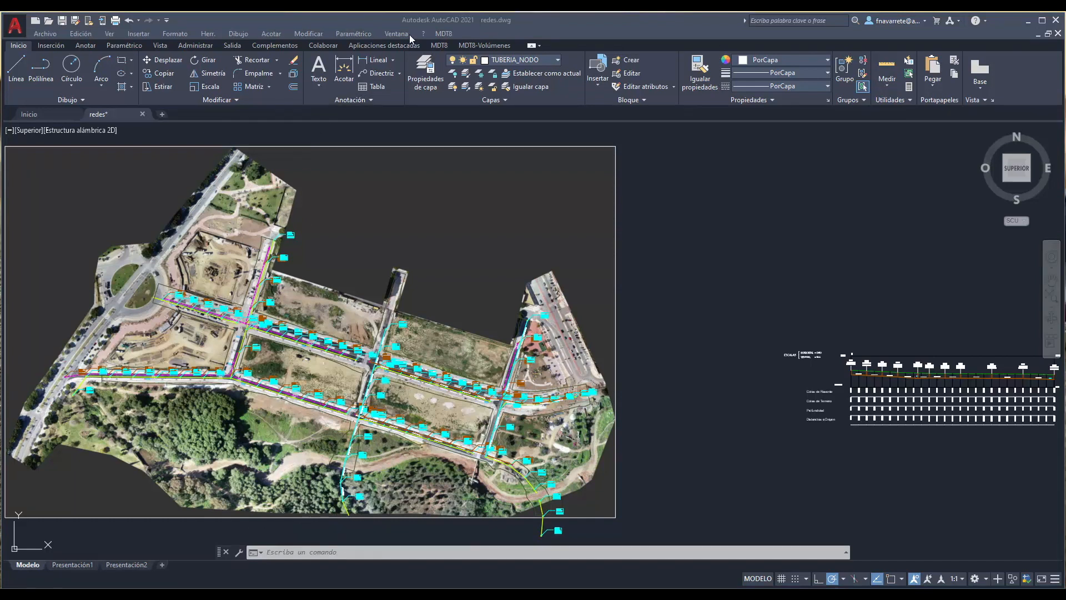
{"action": "left_click", "coordinate": [442, 34]}
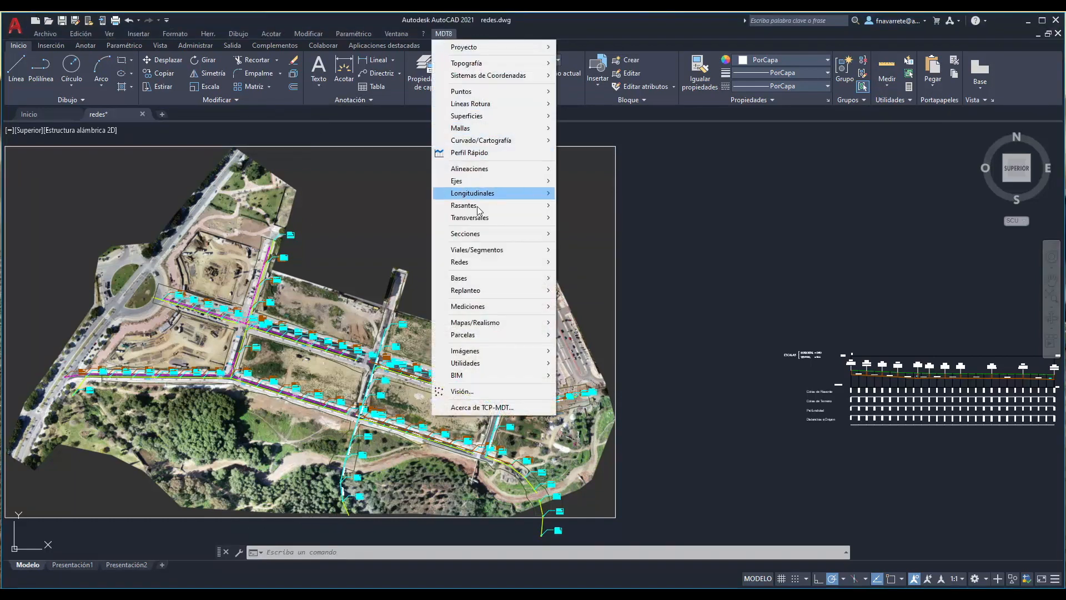
{"action": "mouse_move", "coordinate": [472, 217]}
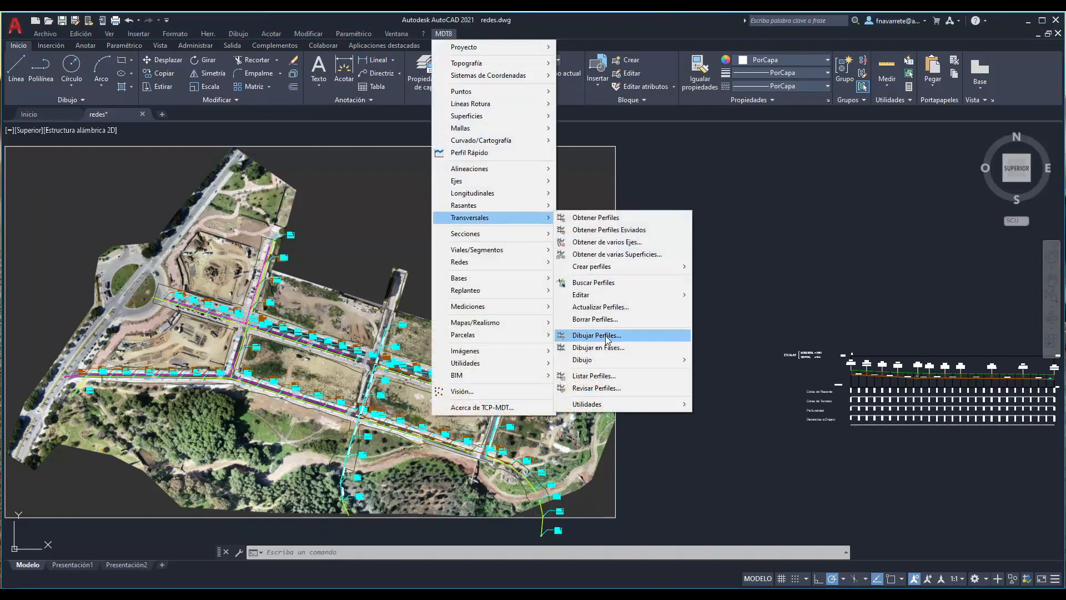
{"action": "left_click", "coordinate": [606, 337]}
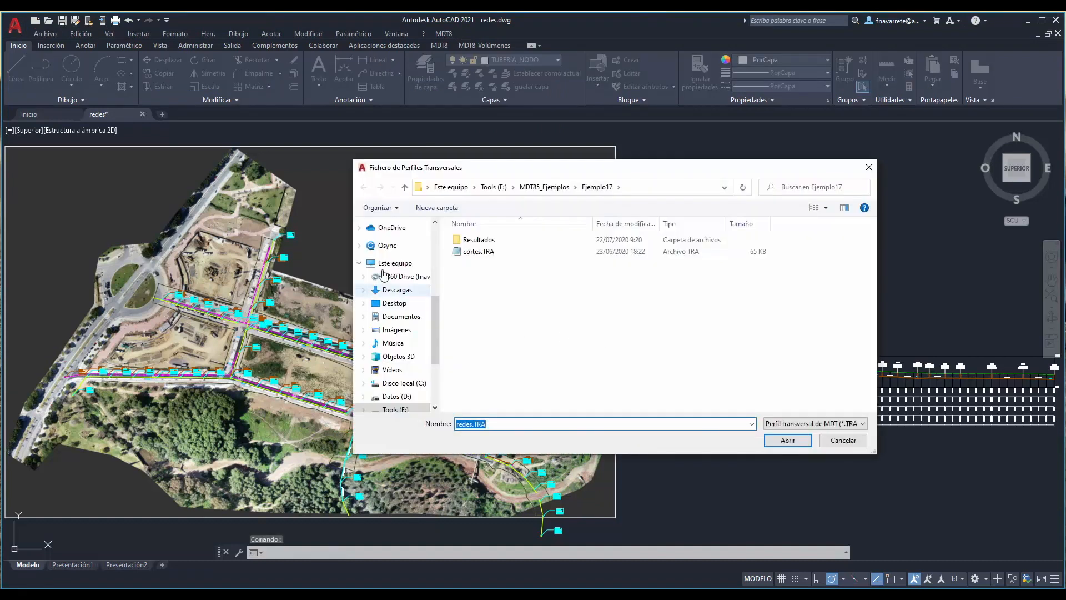
{"action": "left_click", "coordinate": [478, 251]}
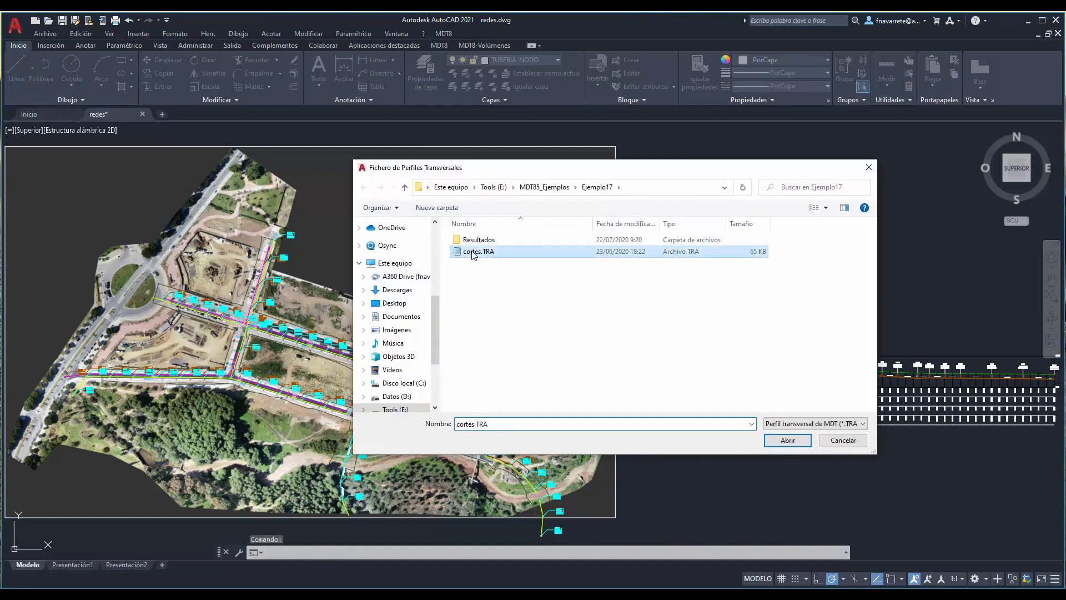
{"action": "left_click", "coordinate": [788, 439]}
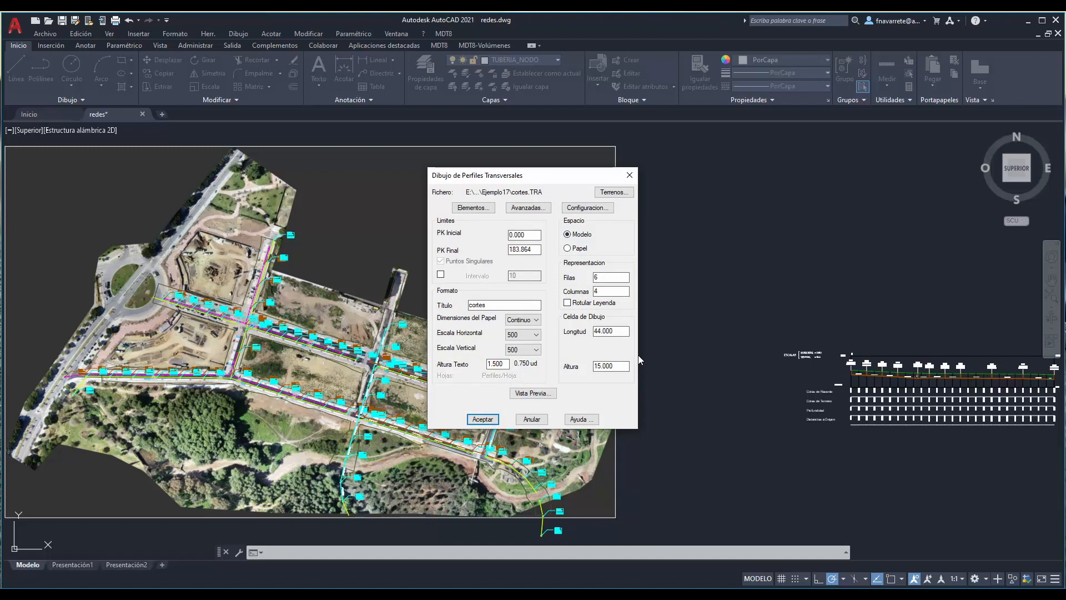
{"action": "left_click", "coordinate": [482, 419]}
{"action": "scroll", "coordinate": [512, 369], "scroll_direction": "down", "scroll_amount": 4}
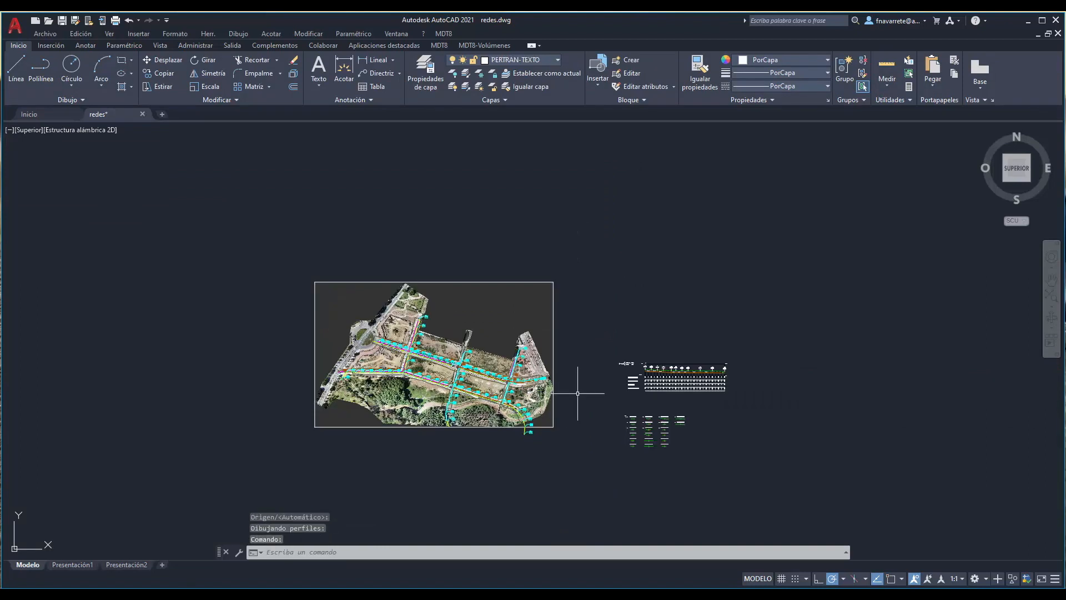
{"action": "key", "text": "Escape"}
{"action": "key", "text": "Escape"}
{"action": "key", "text": "Escape"}
- Draw a pipe run from the plan in the cortes cross sections, using Eje1.EJE as the axis file
{"action": "scroll", "coordinate": [577, 393], "scroll_direction": "up", "scroll_amount": 5}
{"action": "left_click", "coordinate": [444, 33]}
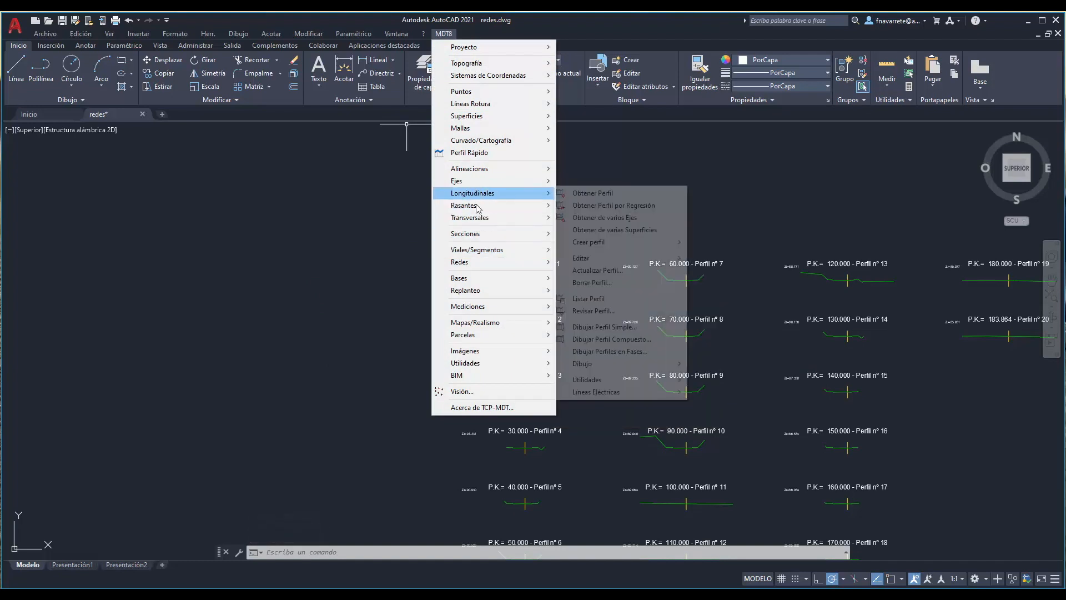
{"action": "mouse_move", "coordinate": [478, 262]}
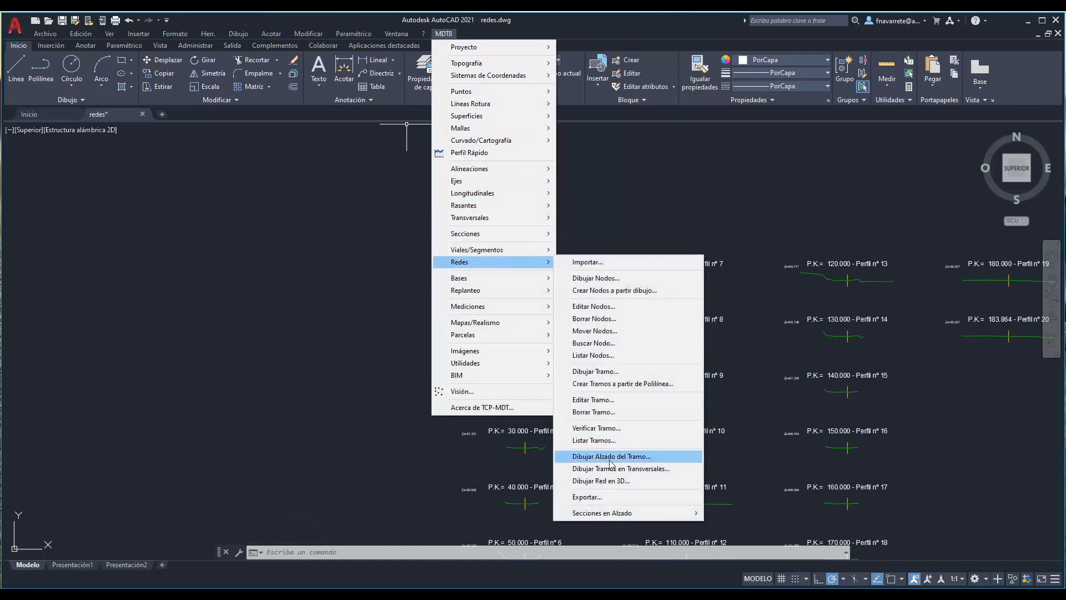
{"action": "left_click", "coordinate": [610, 470]}
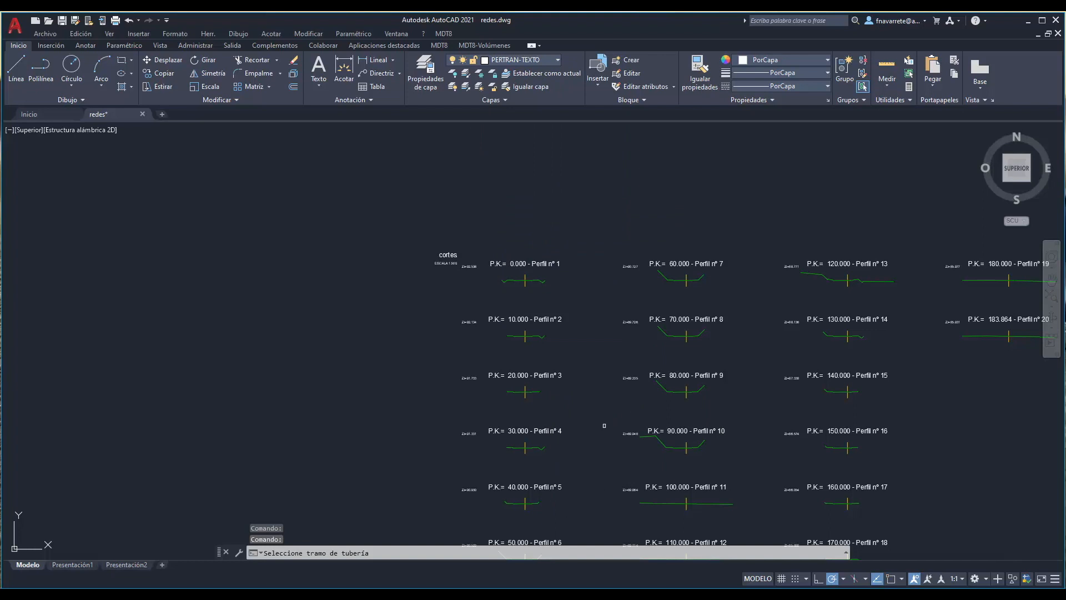
{"action": "scroll", "coordinate": [603, 367], "scroll_direction": "down", "scroll_amount": 6}
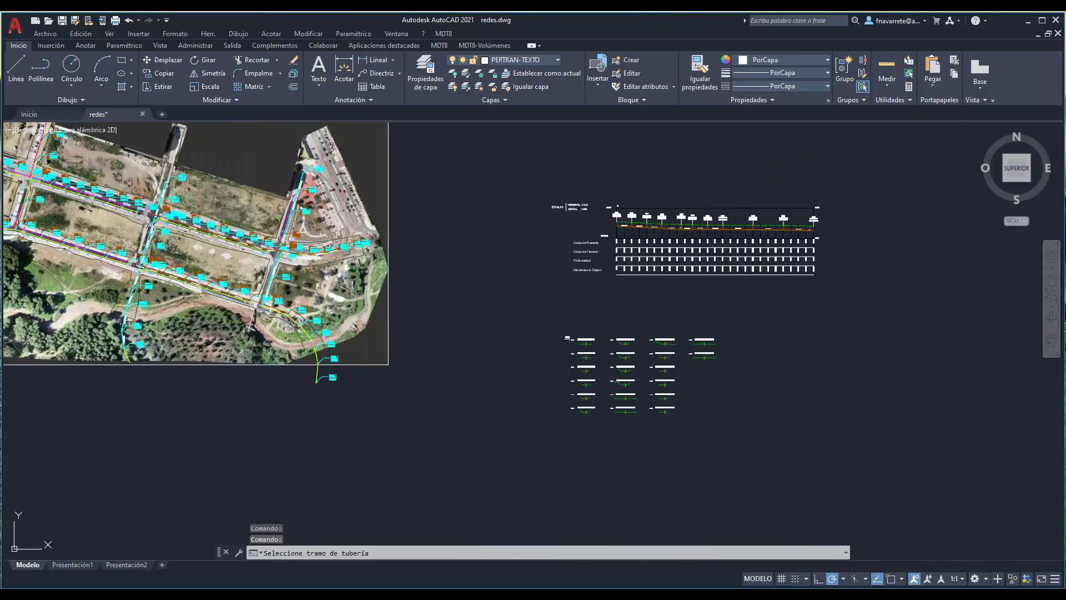
{"action": "scroll", "coordinate": [287, 253], "scroll_direction": "up", "scroll_amount": 8}
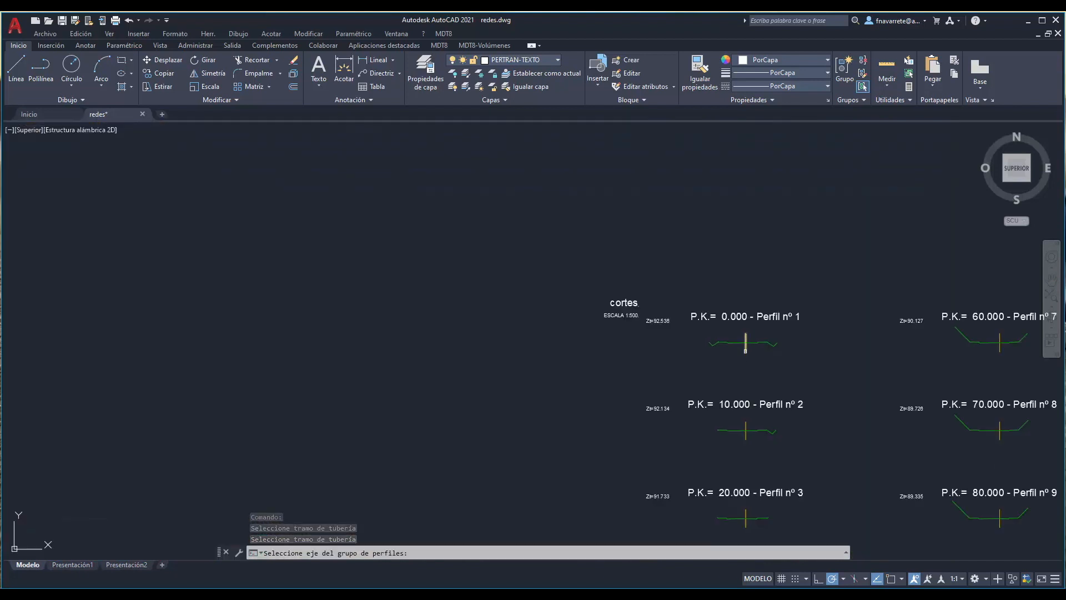
{"action": "left_click", "coordinate": [745, 351]}
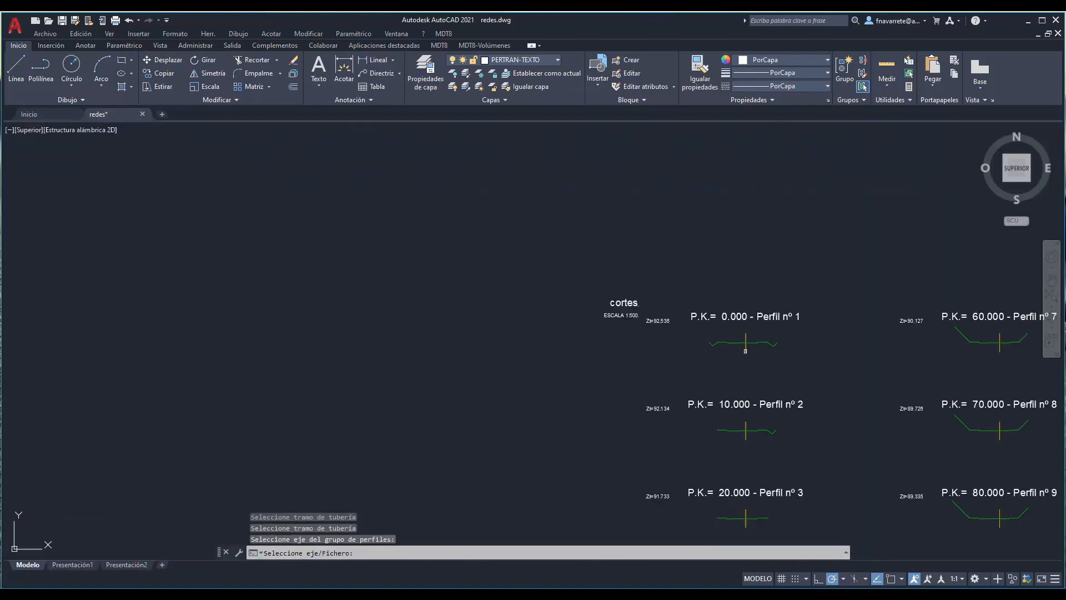
{"action": "type", "text": "f"}
{"action": "key", "text": "Return"}
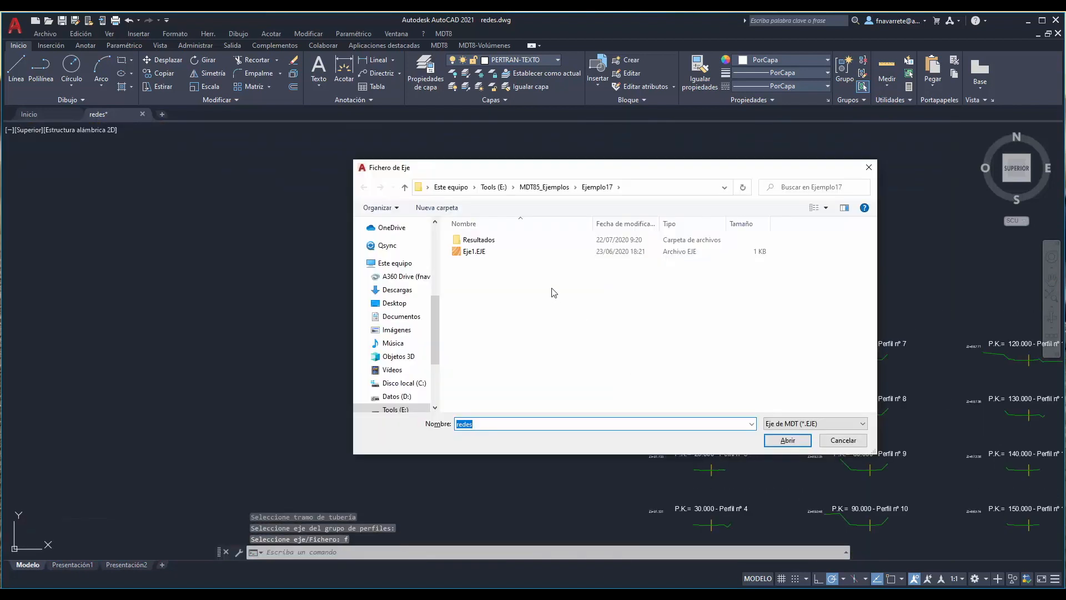
{"action": "left_click", "coordinate": [470, 252]}
{"action": "left_click", "coordinate": [783, 440]}
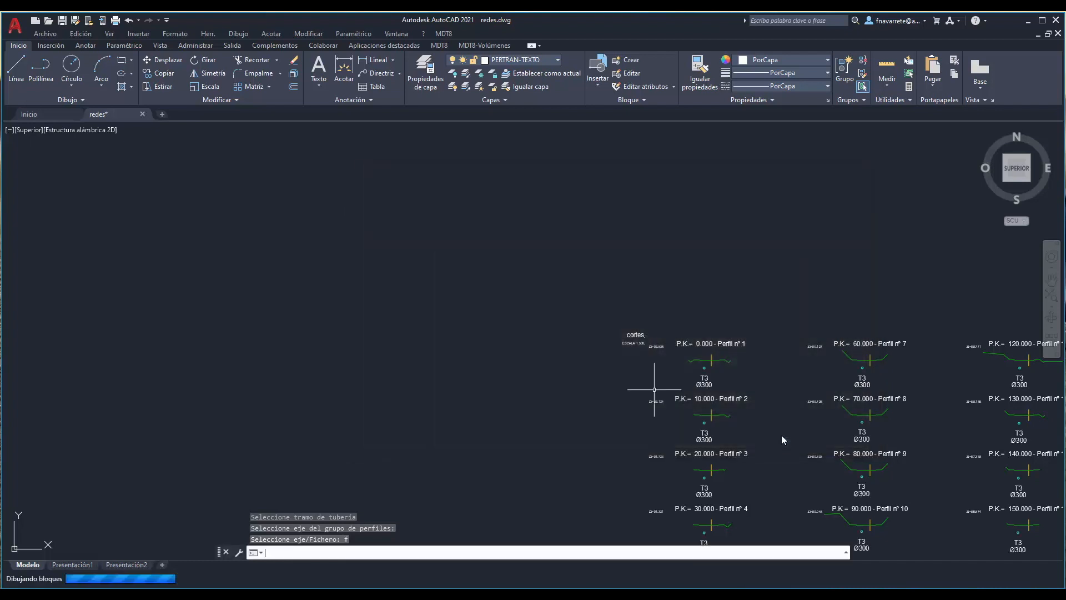
- Examine the pipe's position and diameter label in the drawn cross sections
{"action": "mouse_move", "coordinate": [864, 389]}
{"action": "middle_mouse_down"}
{"action": "mouse_move", "coordinate": [681, 378]}
{"action": "mouse_move", "coordinate": [661, 366]}
{"action": "middle_mouse_up"}
{"action": "middle_click_drag", "start_coordinate": [805, 475], "coordinate": [756, 374]}
{"action": "middle_click_drag", "start_coordinate": [621, 500], "coordinate": [642, 436]}
{"action": "middle_click_drag", "start_coordinate": [475, 478], "coordinate": [495, 482]}
{"action": "scroll", "coordinate": [488, 477], "scroll_direction": "up", "scroll_amount": 5}
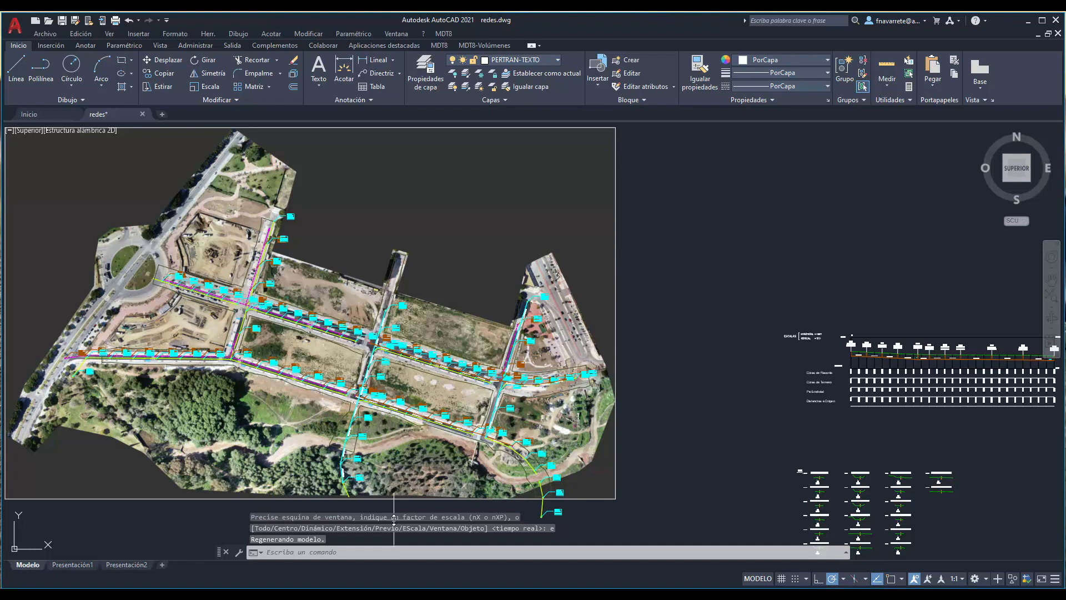
- Draw the pipe network in 3D with layer suffixes RED3D and NODO3D, clearing and isolating the layers
{"action": "left_click", "coordinate": [444, 33]}
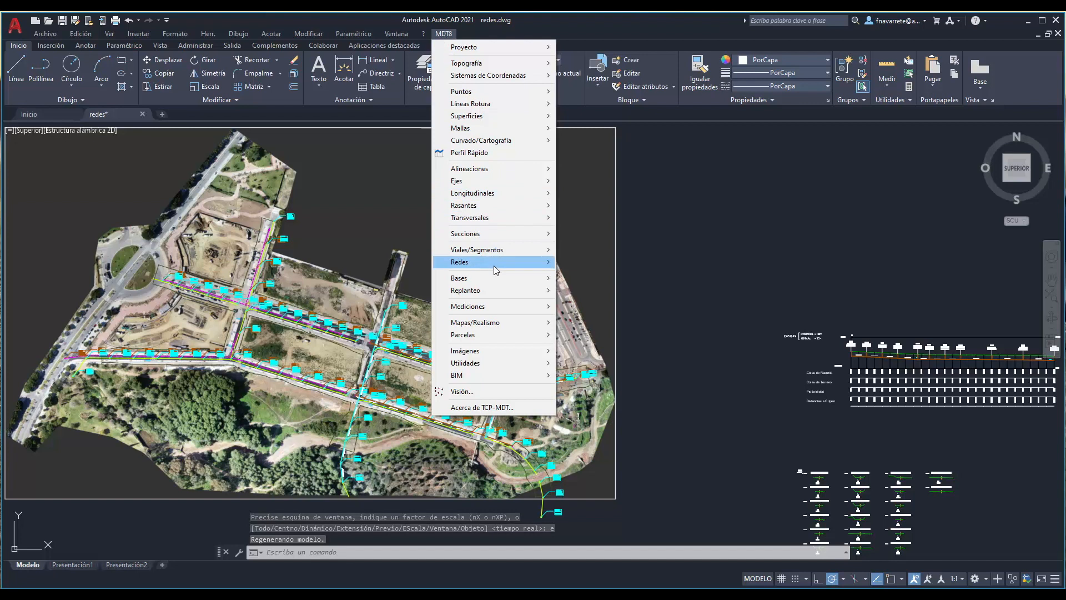
{"action": "mouse_move", "coordinate": [497, 264]}
{"action": "left_click", "coordinate": [602, 481]}
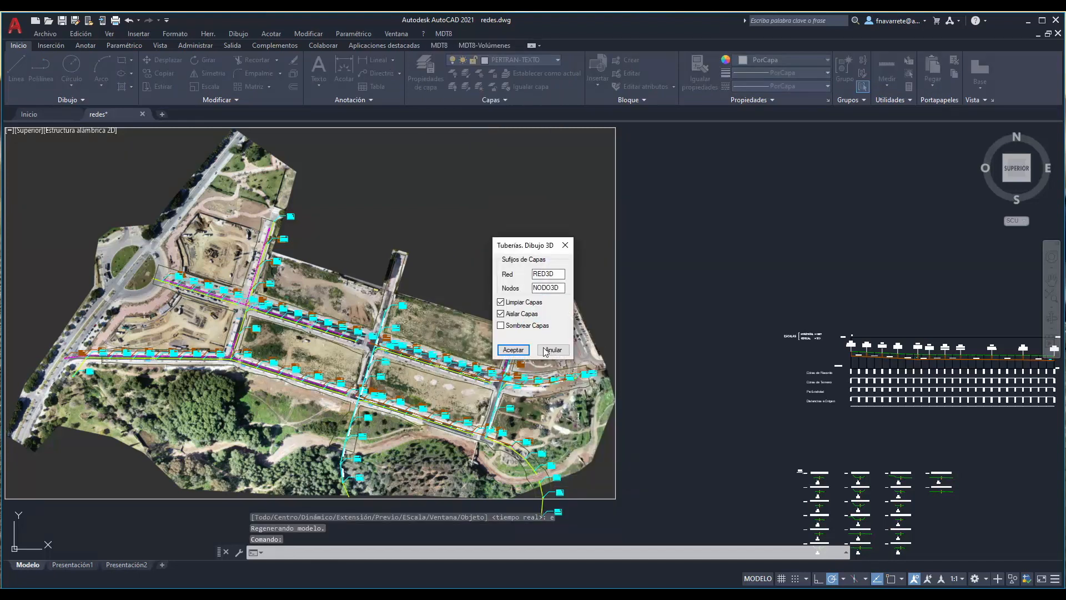
{"action": "left_click", "coordinate": [521, 351]}
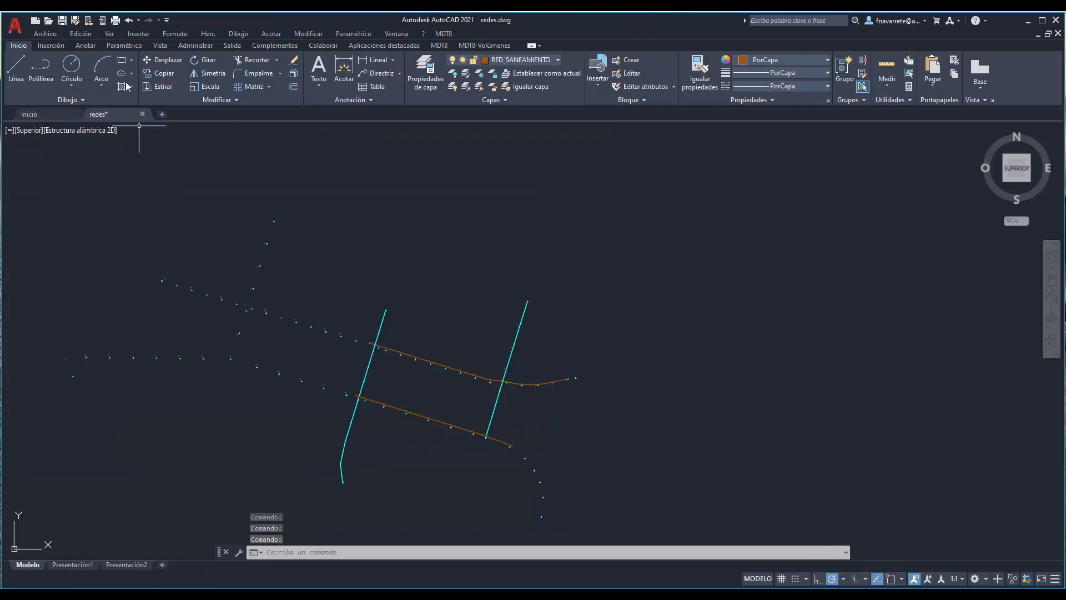
- Display the road surfaces and the 3D pipe network in the Realista visual style
{"action": "left_click", "coordinate": [117, 34]}
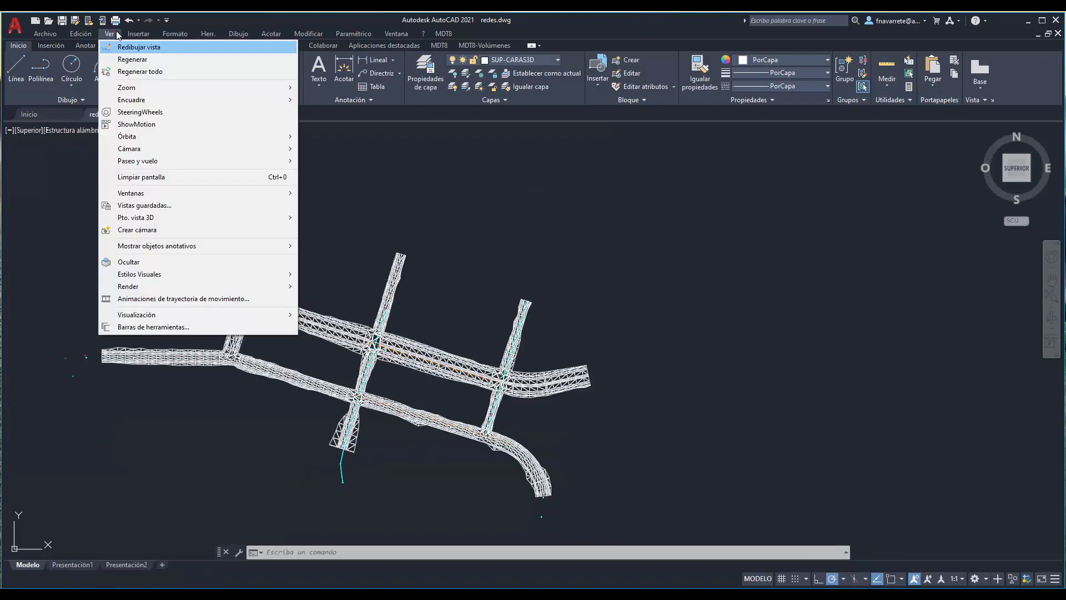
{"action": "mouse_move", "coordinate": [194, 272]}
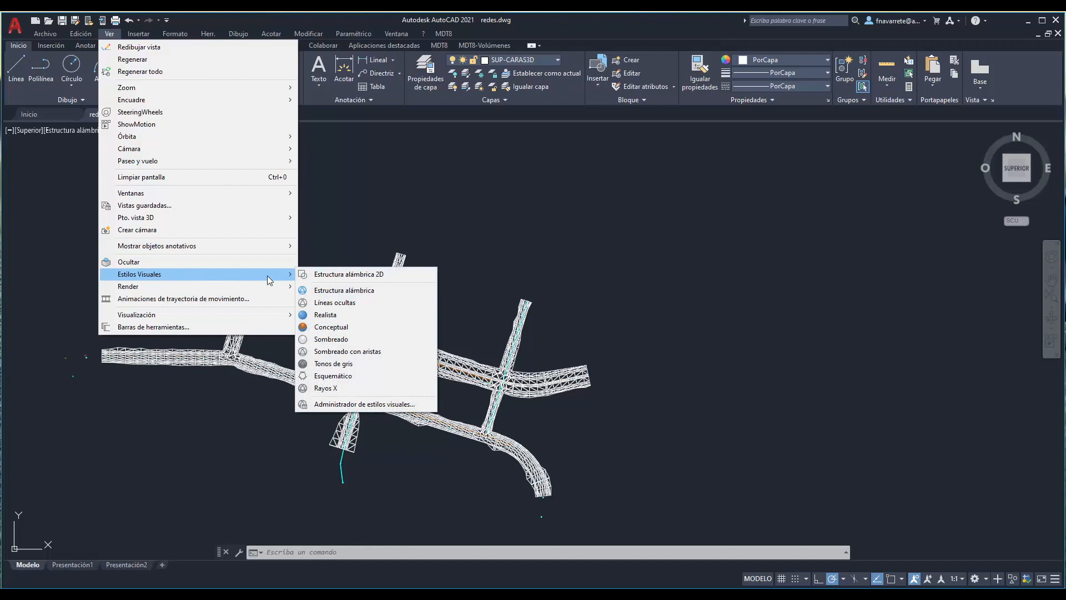
{"action": "left_click", "coordinate": [328, 314]}
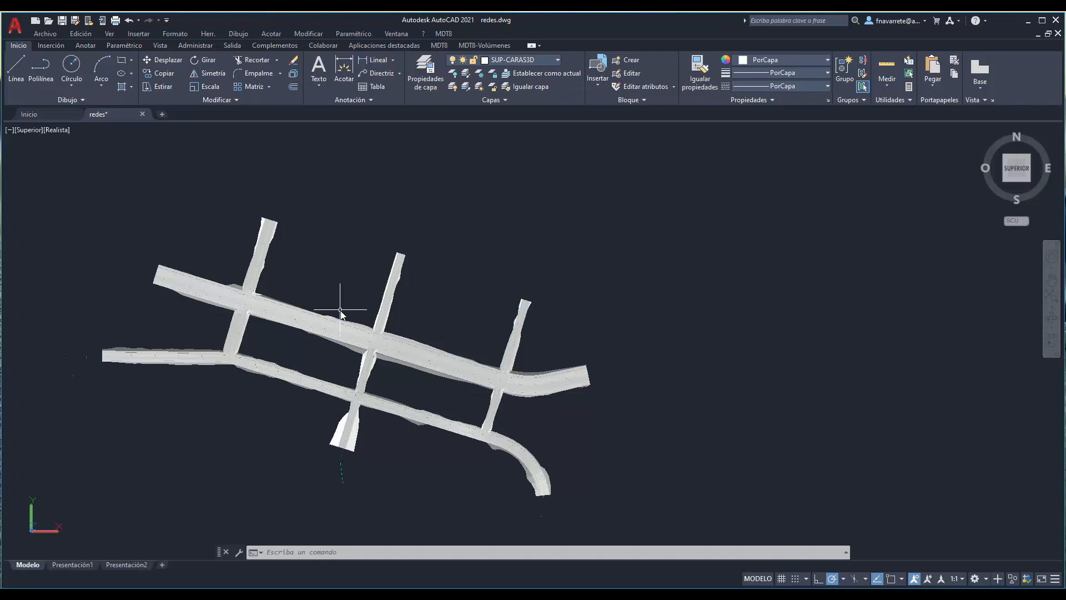
{"action": "middle_click_drag", "start_coordinate": [340, 313], "coordinate": [534, 381], "text": "shift"}
- Export the SANEAMIENTO network in SHP format under the name redes in the Resultados folder
{"action": "left_click", "coordinate": [444, 33]}
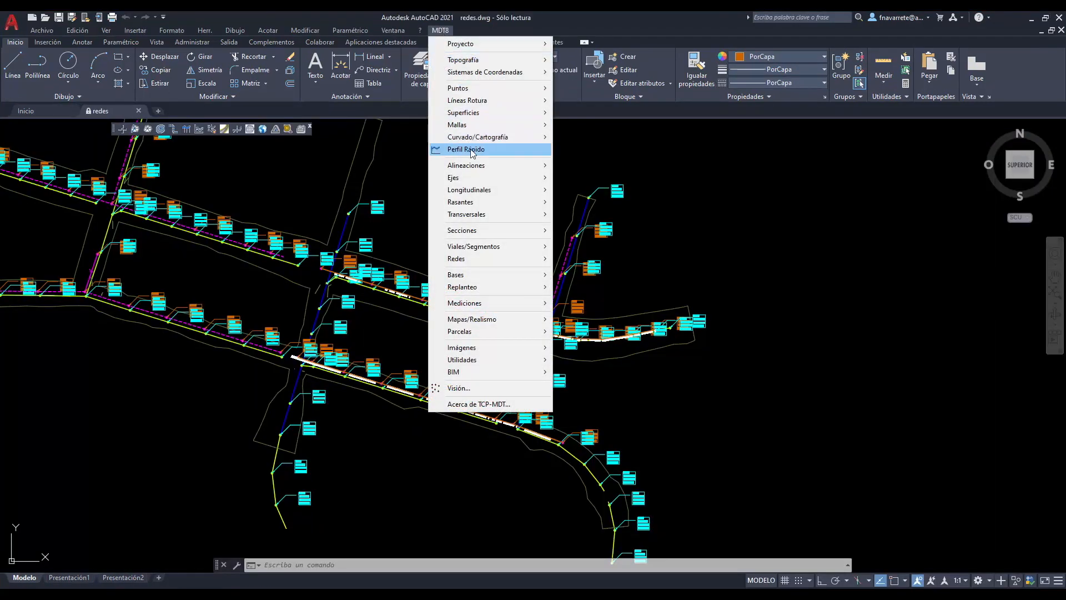
{"action": "mouse_move", "coordinate": [478, 259]}
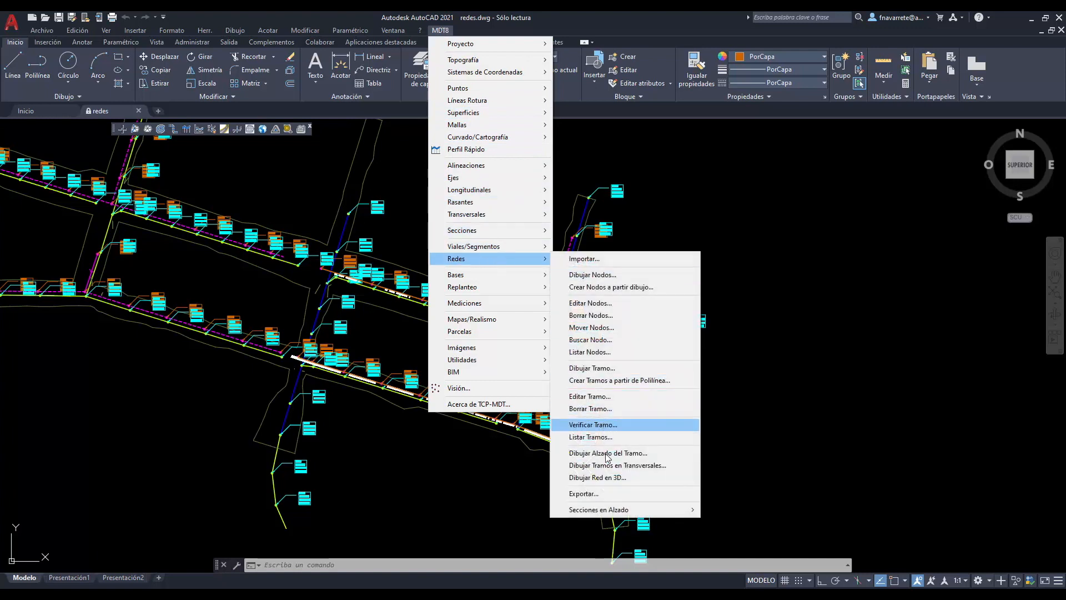
{"action": "left_click", "coordinate": [584, 493]}
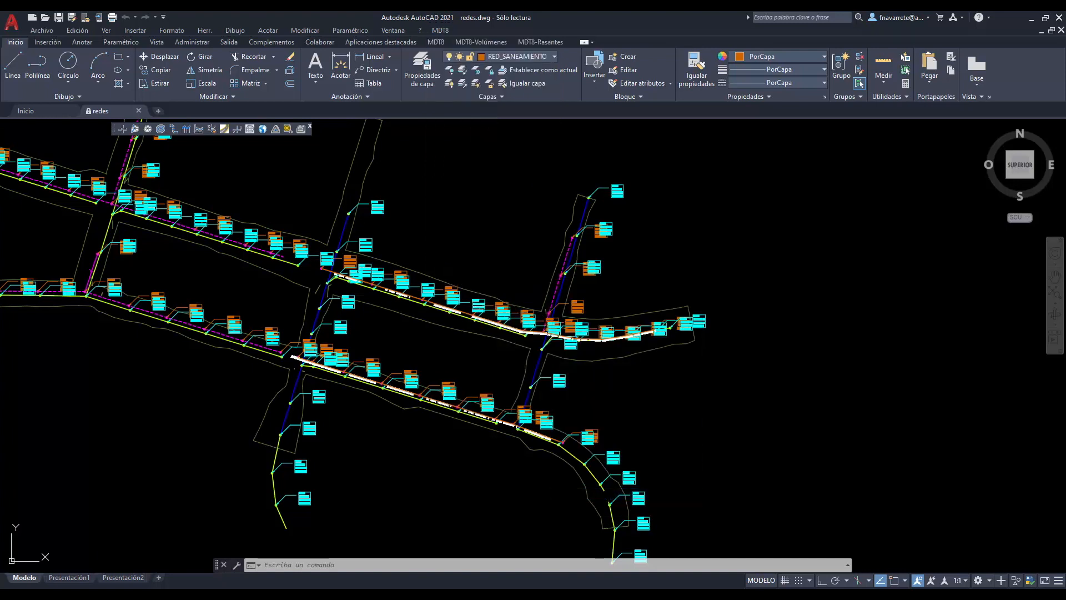
{"action": "left_click", "coordinate": [620, 414]}
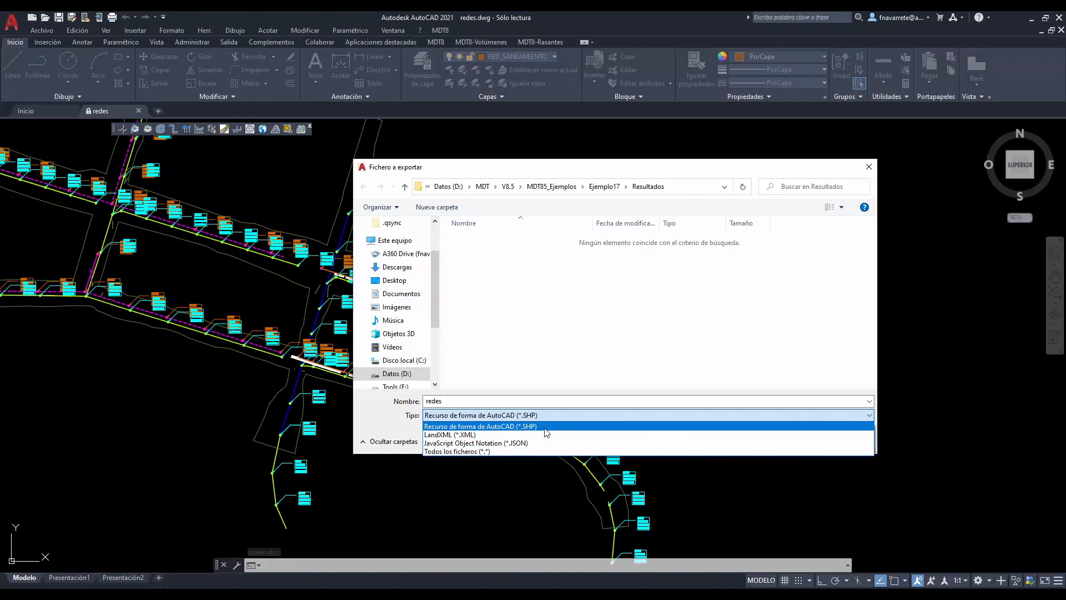
{"action": "left_click", "coordinate": [547, 426]}
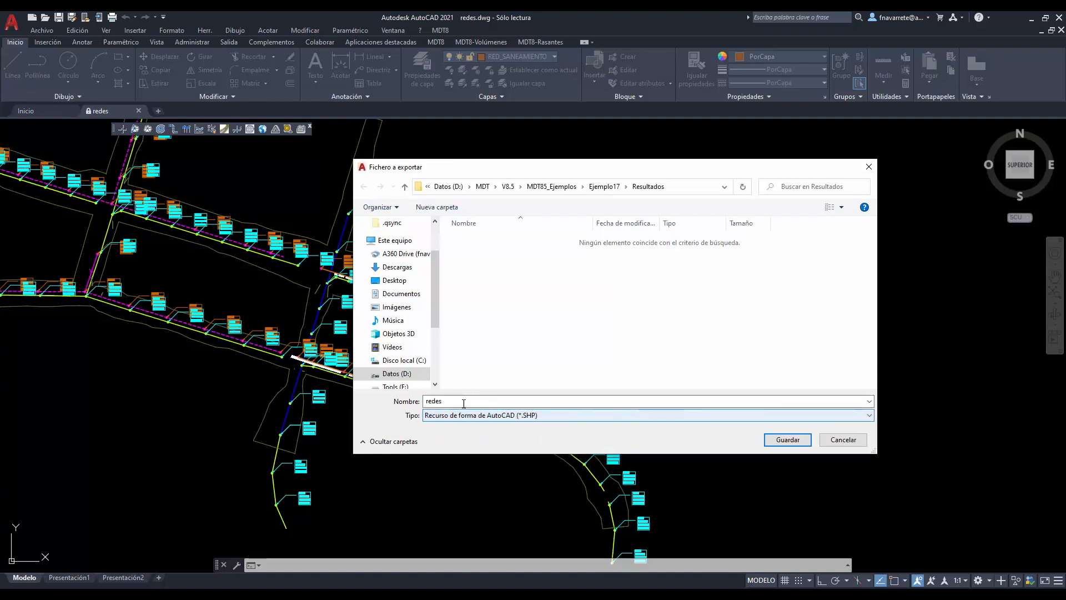
{"action": "left_click", "coordinate": [783, 440]}
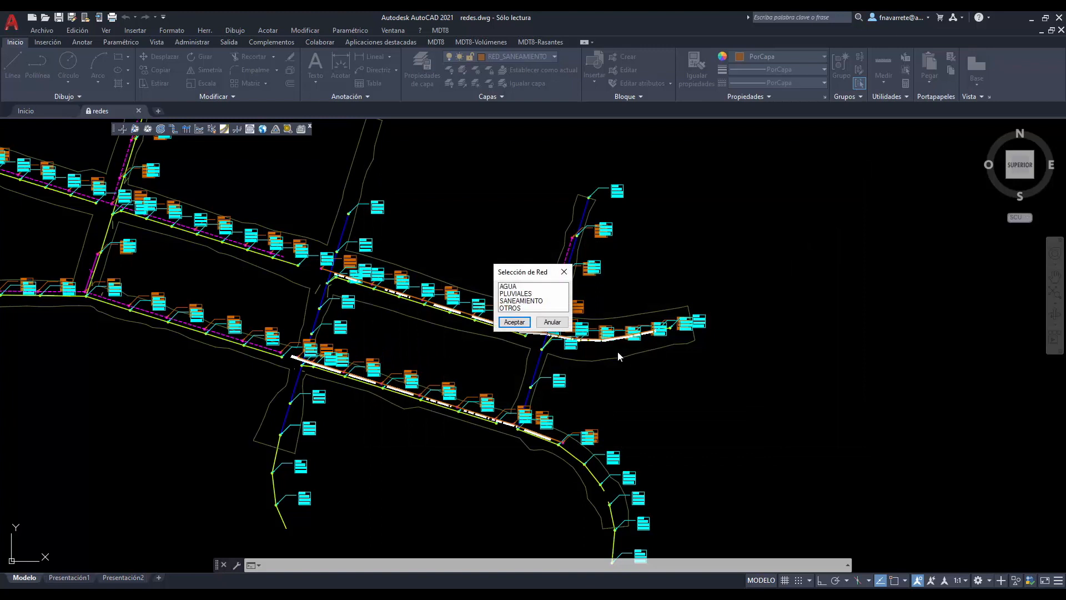
{"action": "left_click", "coordinate": [530, 301]}
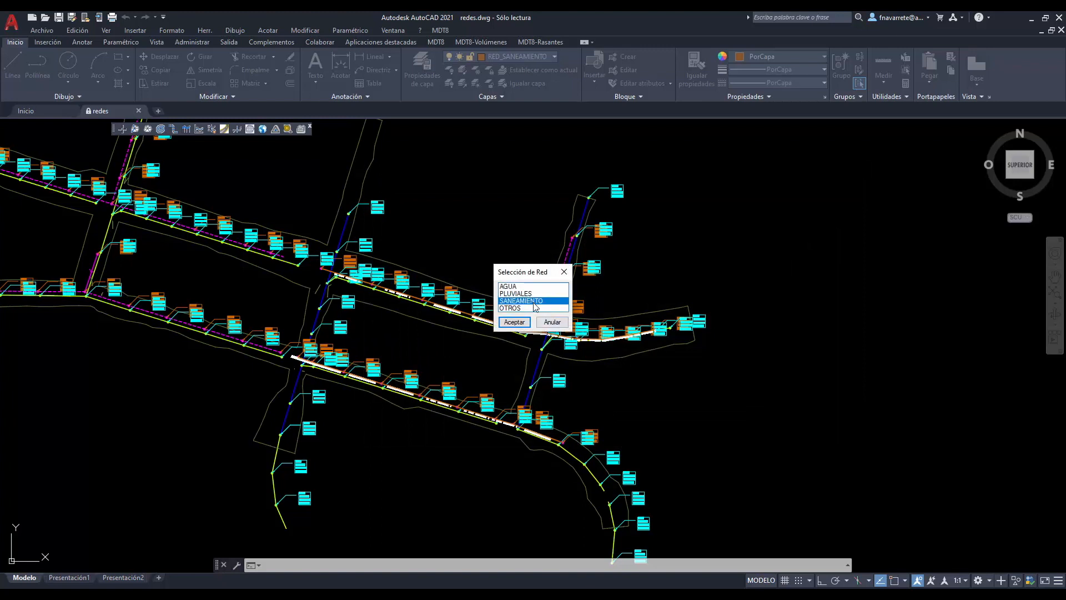
{"action": "left_click", "coordinate": [516, 323]}
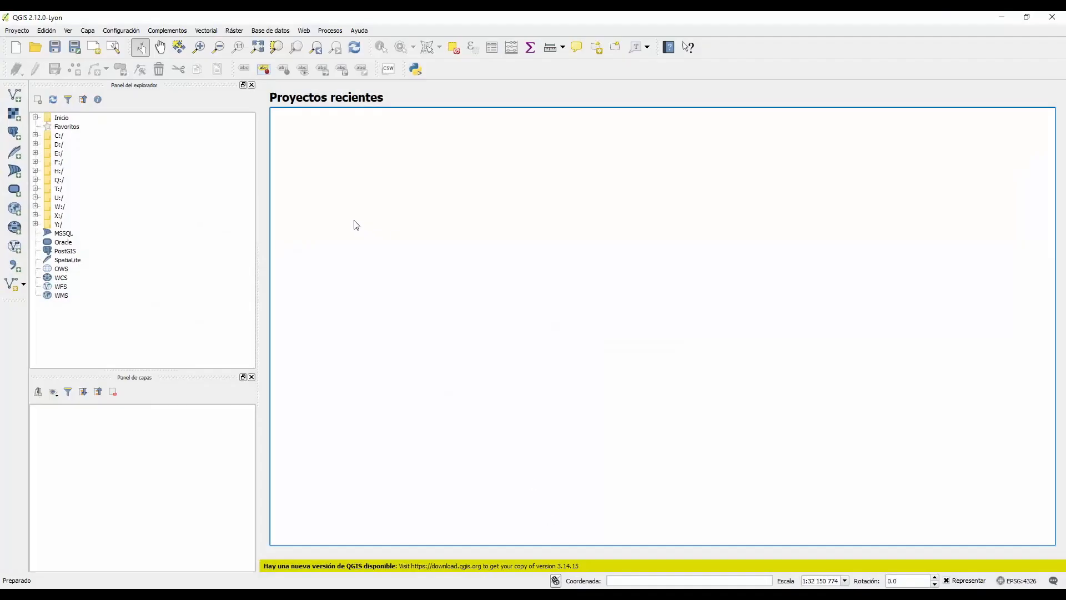
- Switch to QGIS and add redes_SANEAMIENTO_Nodos.shp as a vector layer, using the WGS 84 coordinate reference system
{"action": "left_click", "coordinate": [88, 30]}
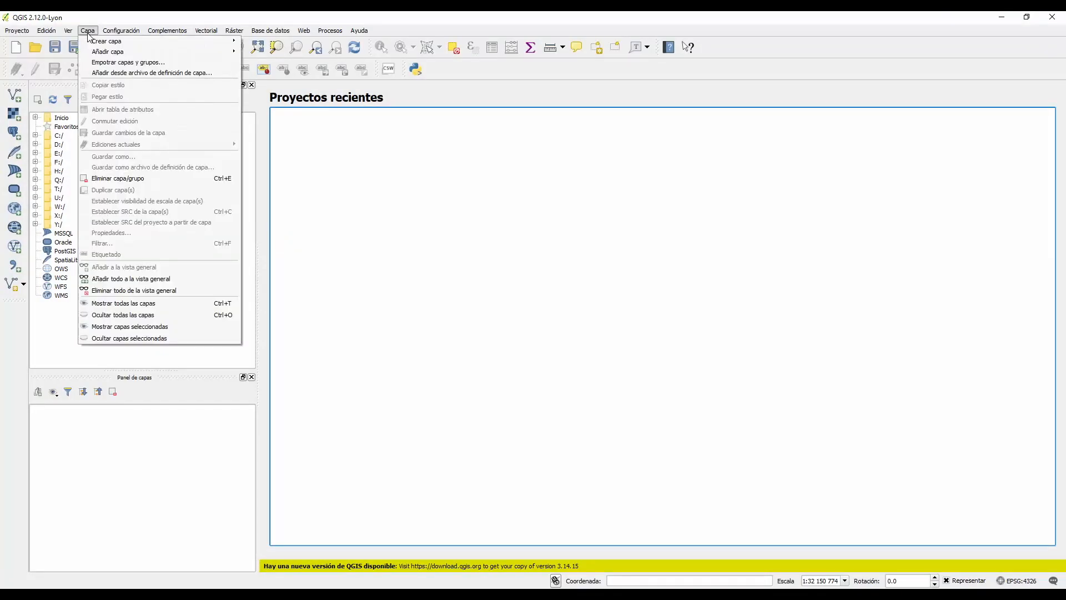
{"action": "mouse_move", "coordinate": [100, 54]}
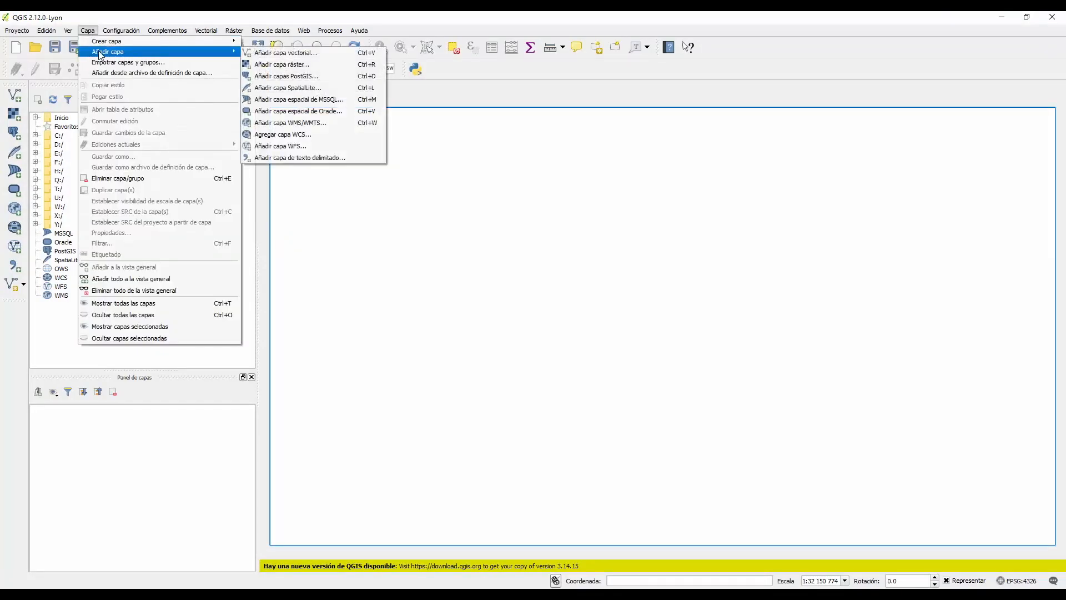
{"action": "left_click", "coordinate": [285, 52]}
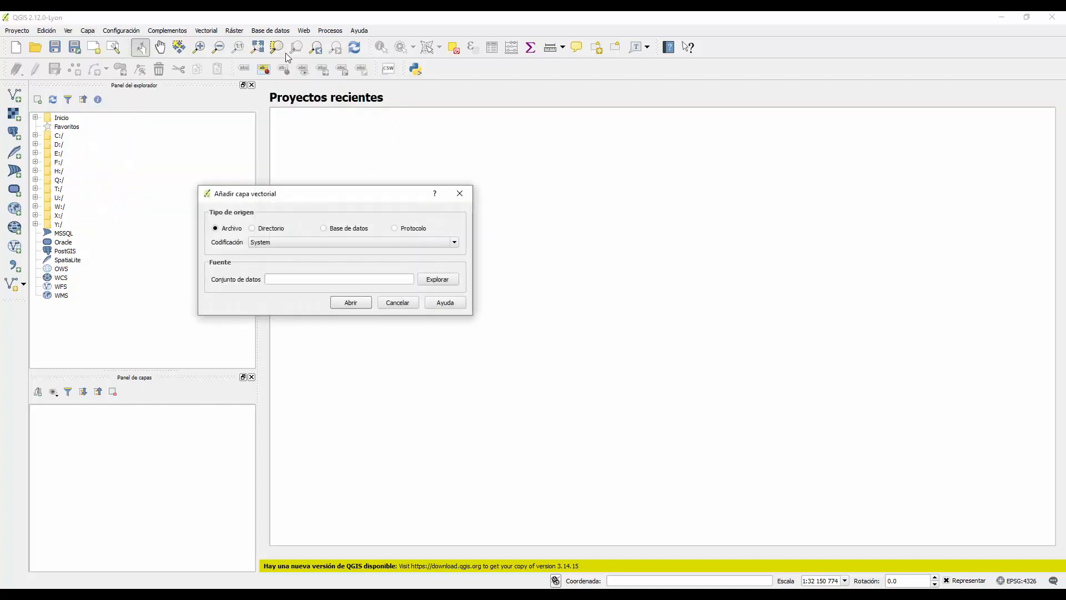
{"action": "left_click", "coordinate": [436, 279]}
{"action": "left_click", "coordinate": [636, 483]}
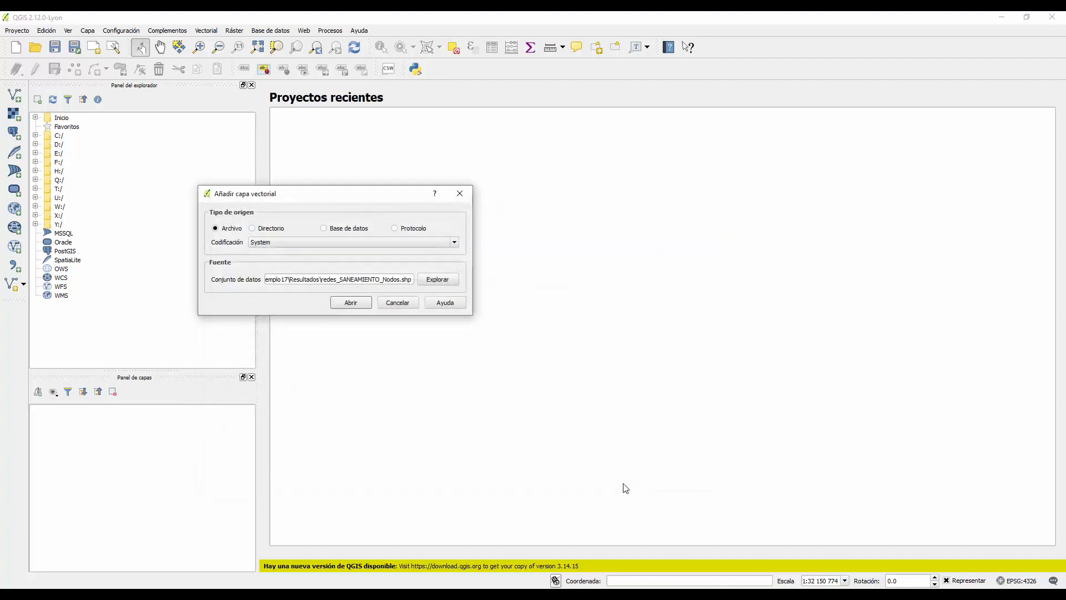
{"action": "left_click", "coordinate": [349, 304]}
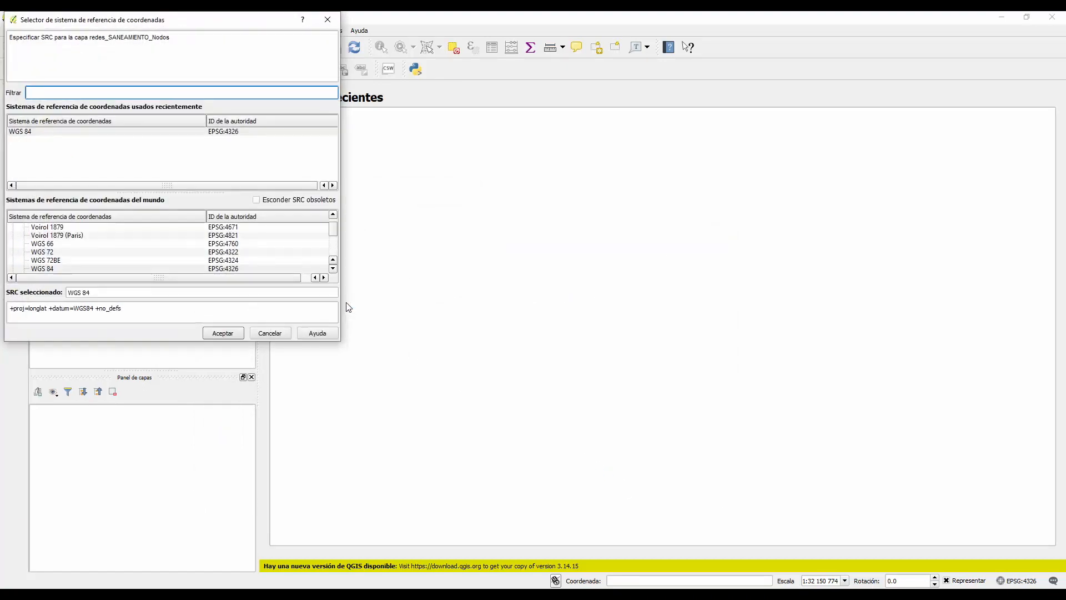
{"action": "left_click", "coordinate": [223, 333]}
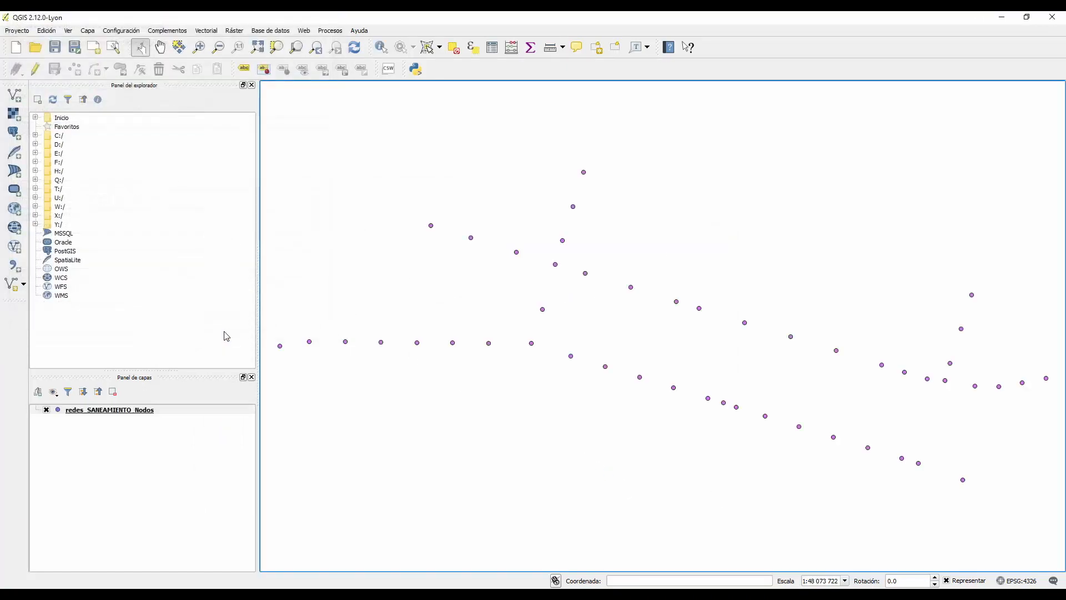
- Identify the attributes of the two westernmost nodes in the redes_SANEAMIENTO_Nodos layer
{"action": "scroll", "coordinate": [540, 349], "scroll_direction": "down", "scroll_amount": 1}
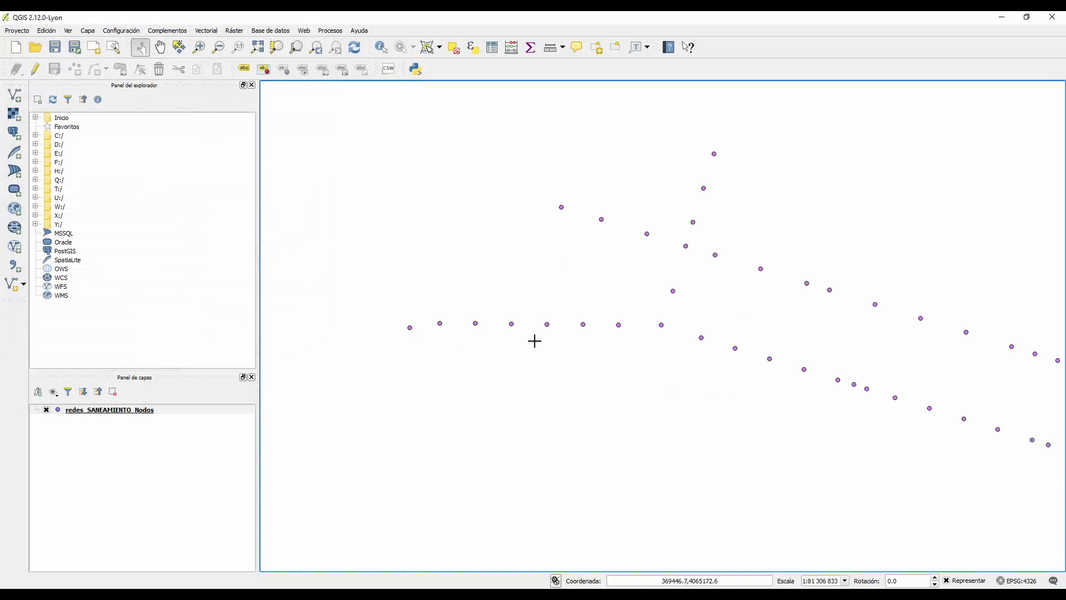
{"action": "scroll", "coordinate": [547, 325], "scroll_direction": "down", "scroll_amount": 1}
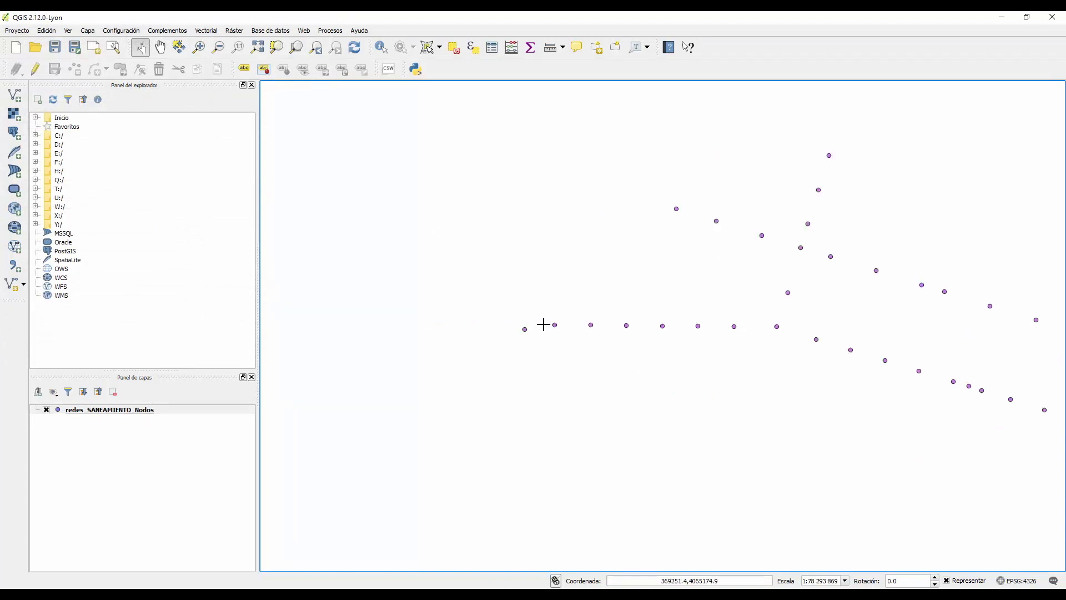
{"action": "left_click", "coordinate": [381, 46]}
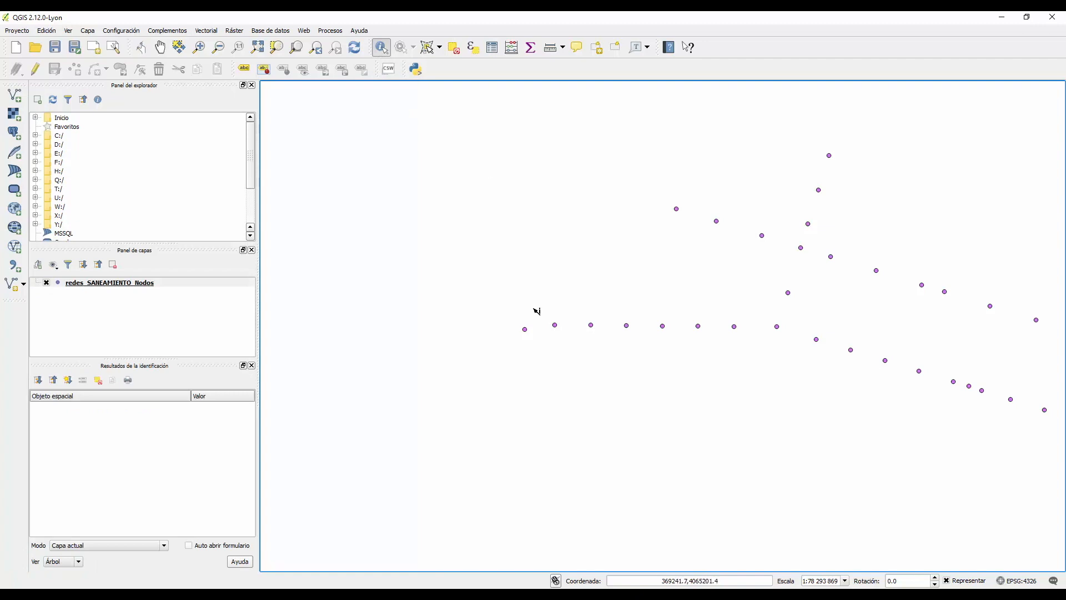
{"action": "left_click", "coordinate": [525, 330]}
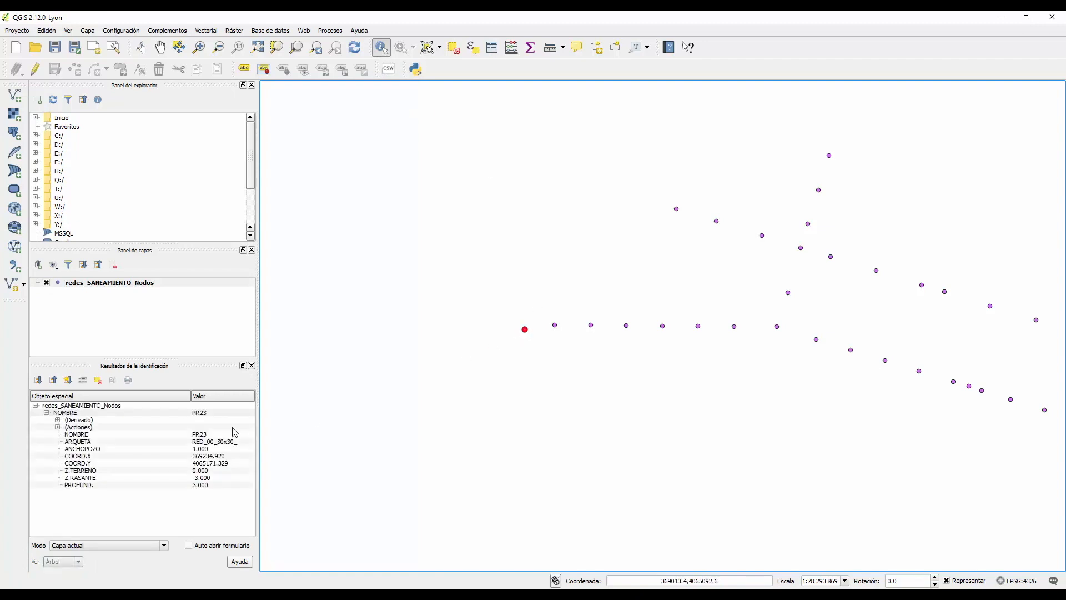
{"action": "left_click", "coordinate": [555, 325]}
- Add the pipe run shapefile redes_SANEAMIENTO_Tramos.shp from the Resultados folder as a vector layer
{"action": "left_click", "coordinate": [87, 31]}
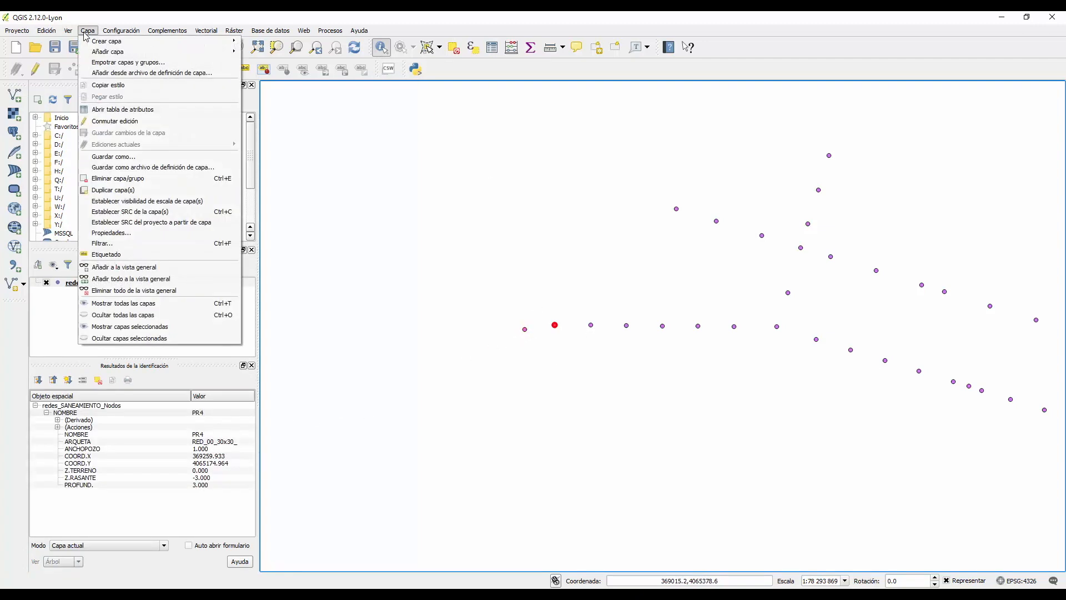
{"action": "mouse_move", "coordinate": [100, 54]}
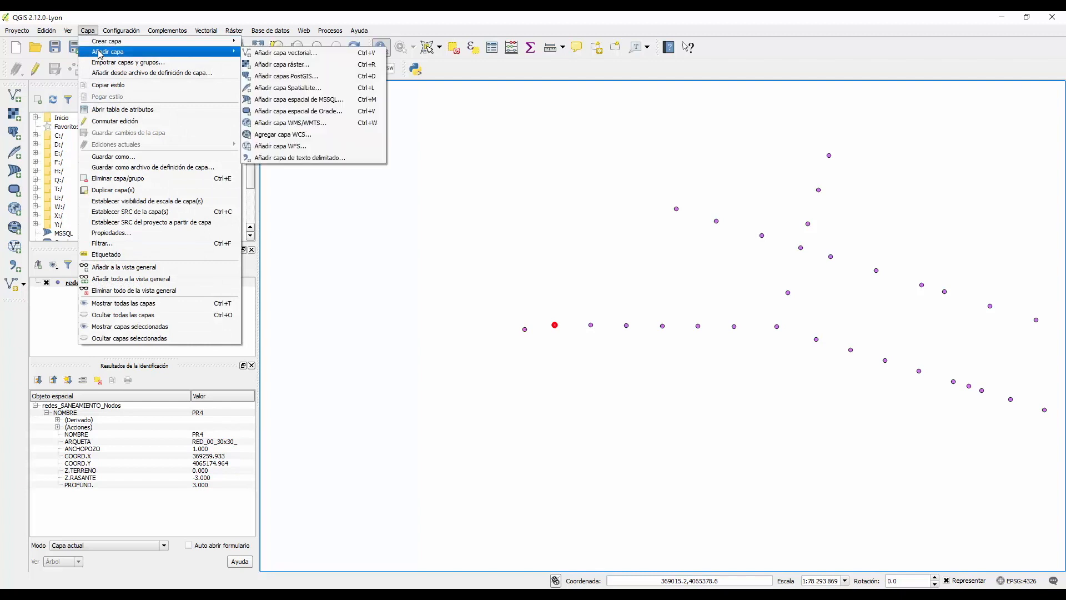
{"action": "left_click", "coordinate": [287, 54]}
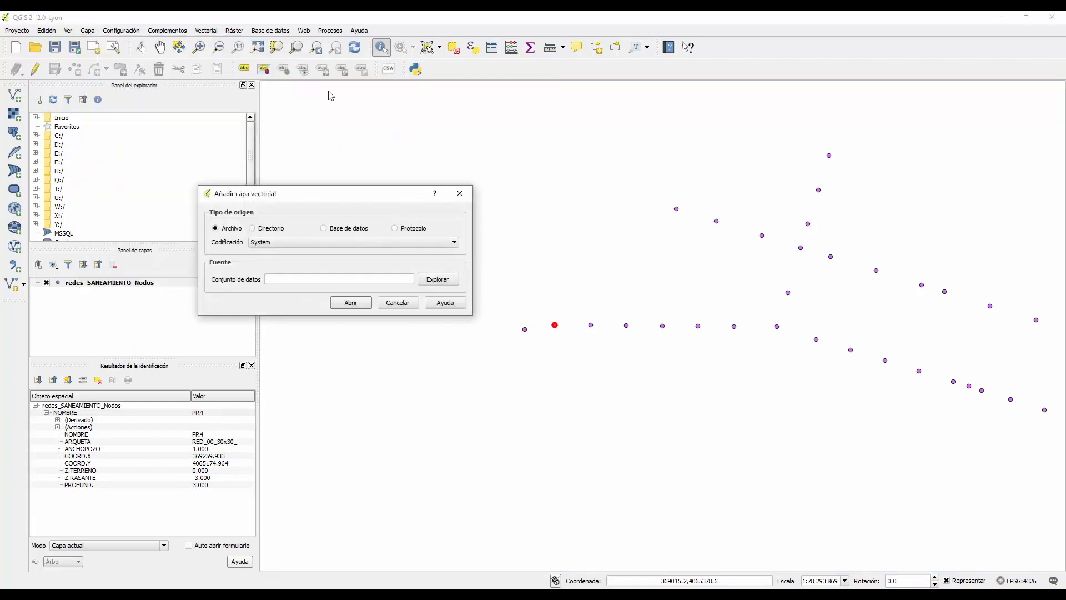
{"action": "left_click", "coordinate": [437, 278]}
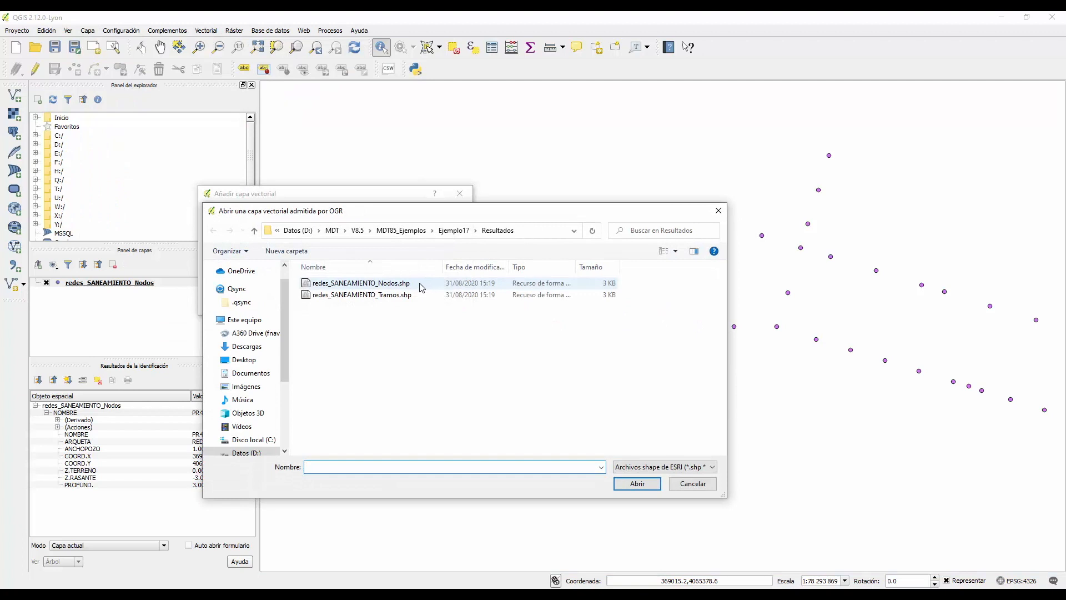
{"action": "left_click", "coordinate": [398, 296]}
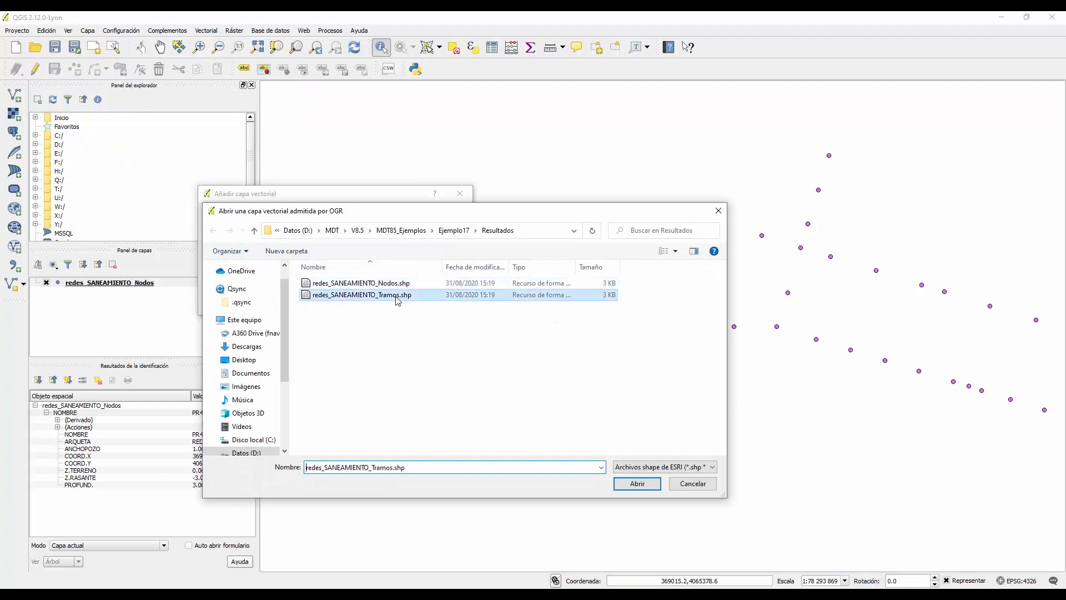
{"action": "left_click", "coordinate": [636, 482]}
{"action": "left_click", "coordinate": [355, 307]}
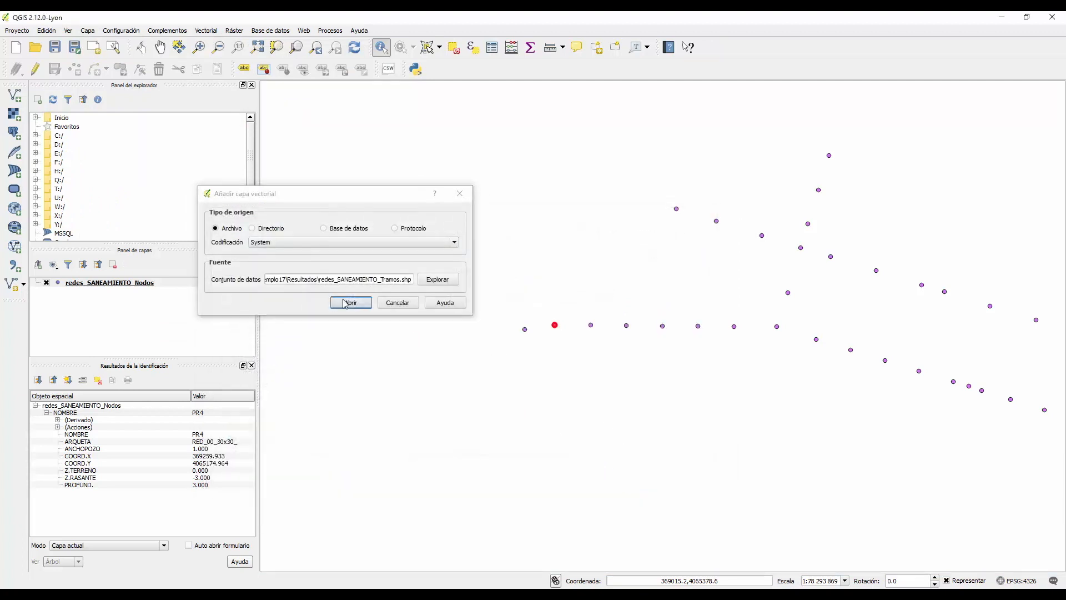
{"action": "left_click", "coordinate": [221, 334]}
- Identify the attributes of a pipe segment along the northern run in the redes_SANEAMIENTO_Tramos layer
{"action": "scroll", "coordinate": [802, 332], "scroll_direction": "up", "scroll_amount": 3}
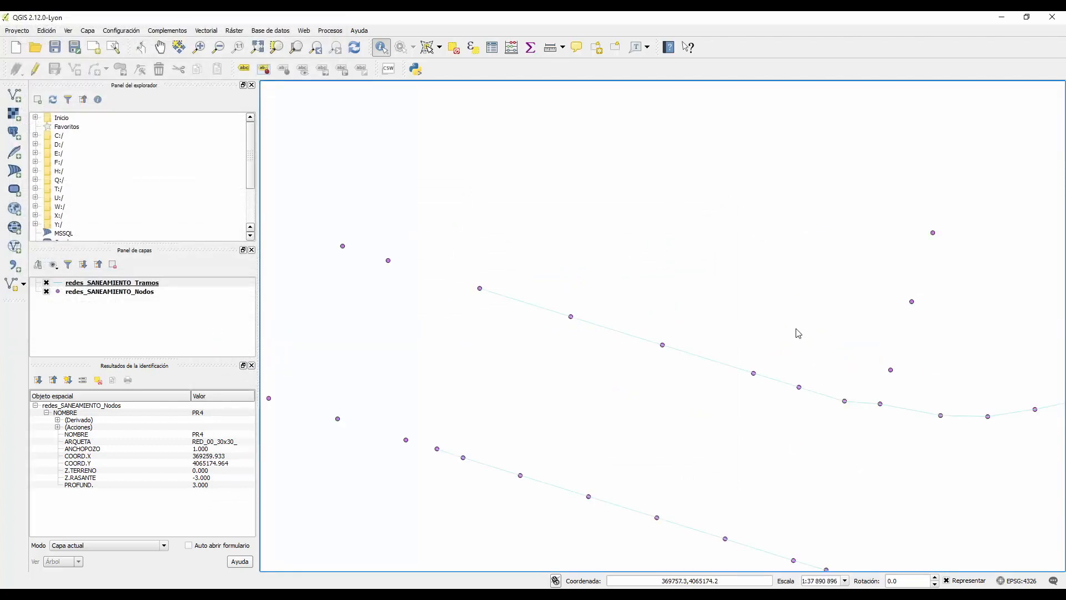
{"action": "left_click", "coordinate": [681, 411]}
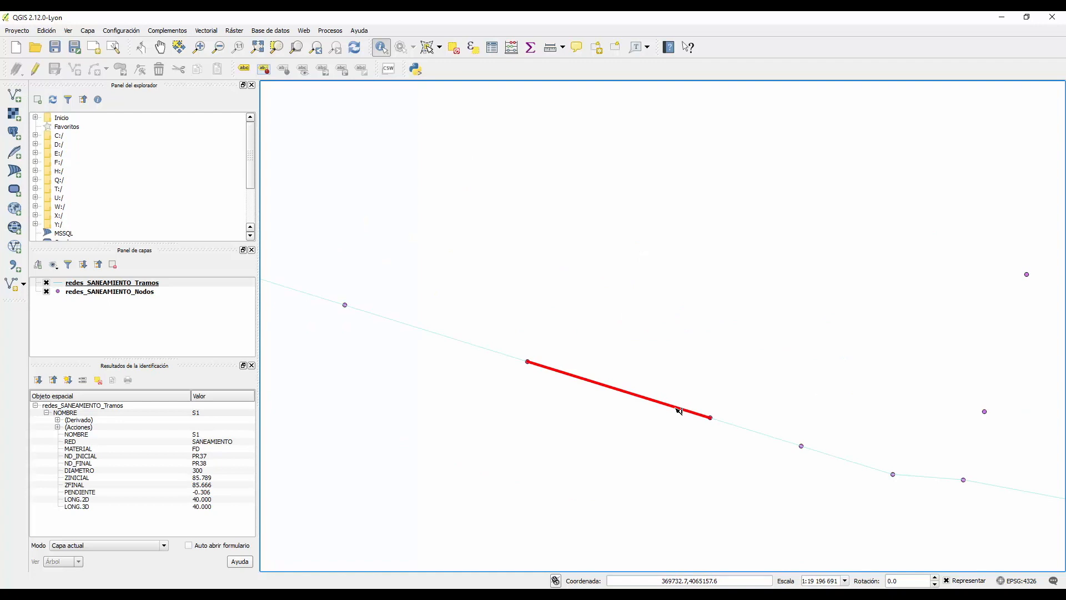